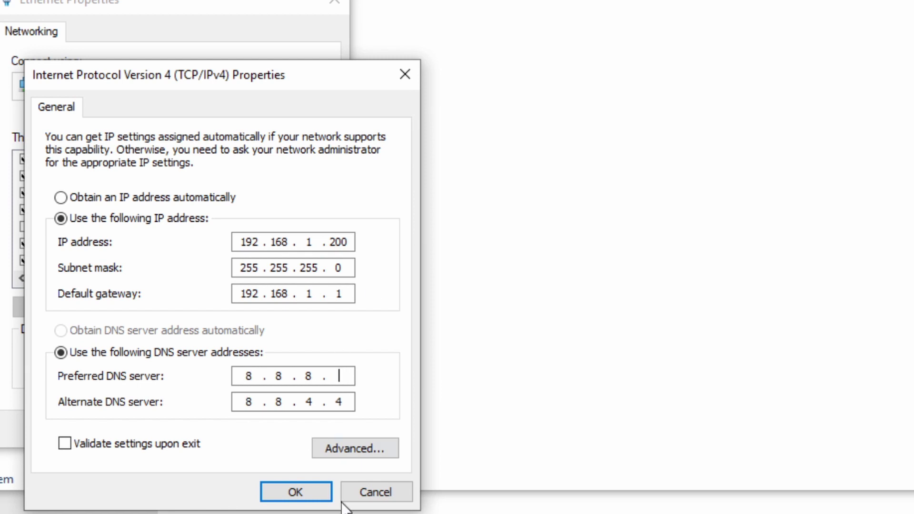
# Step: Complete the preferred DNS server address as 8.8.8.8, apply the IPv4 settings and close all network windows
pyautogui.write('8')
pyautogui.click(302, 481)
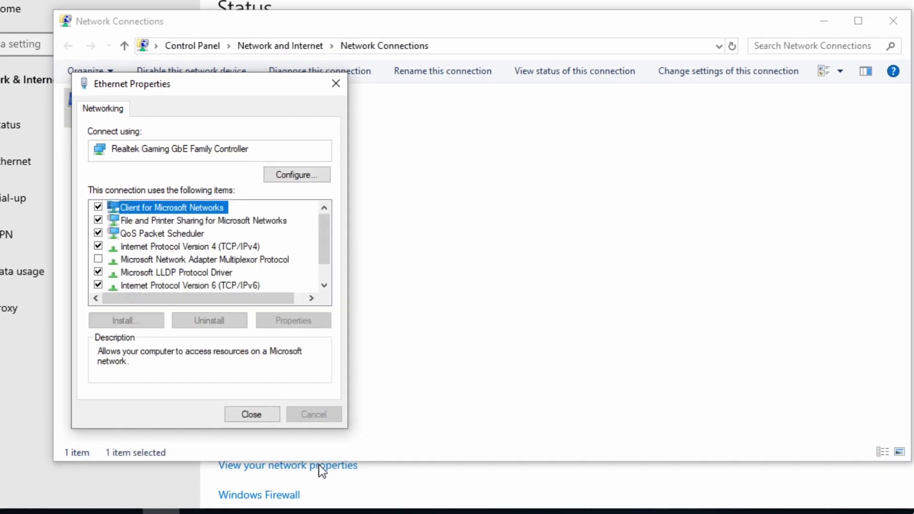
pyautogui.click(248, 429)
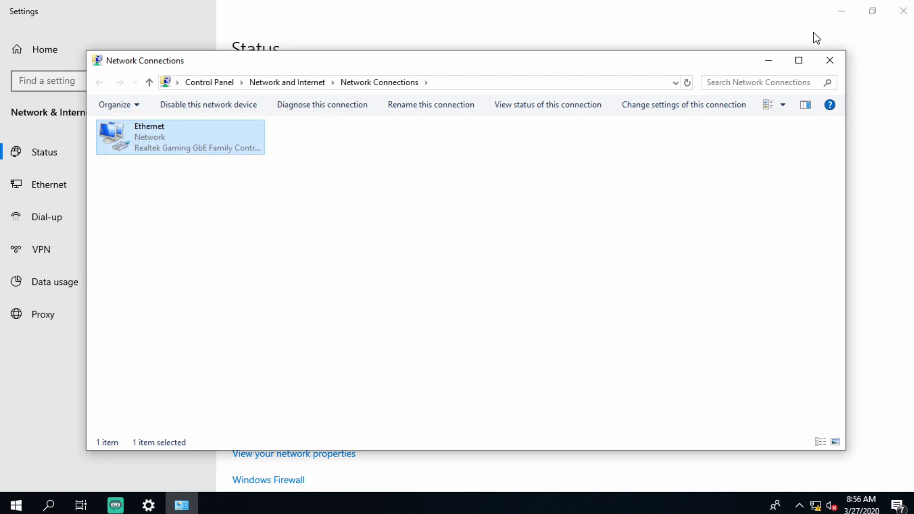
pyautogui.click(830, 60)
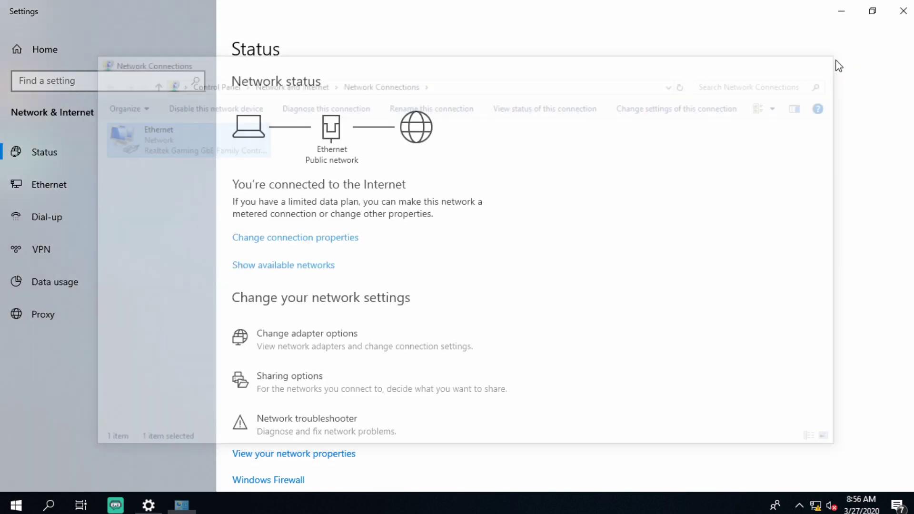
pyautogui.click(903, 11)
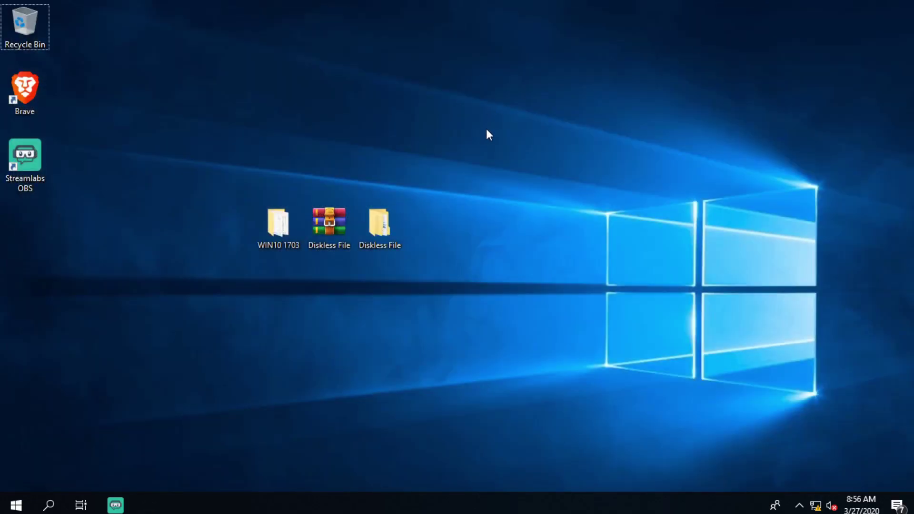
pyautogui.rightClick(486, 129)
pyautogui.click(553, 169)
pyautogui.rightClick(556, 167)
pyautogui.click(598, 205)
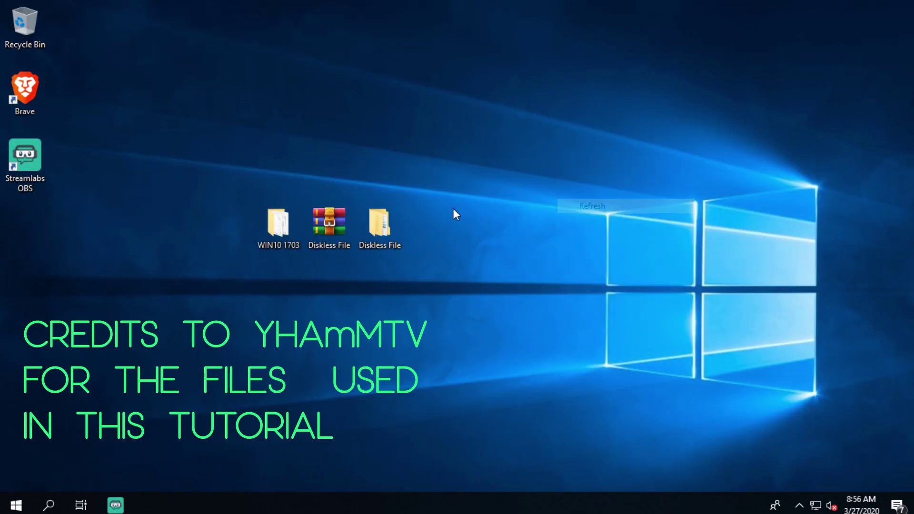
# Step: Extract the ICAFE8 archive within the nested Diskless File folder, replacing all existing files
pyautogui.doubleClick(383, 214)
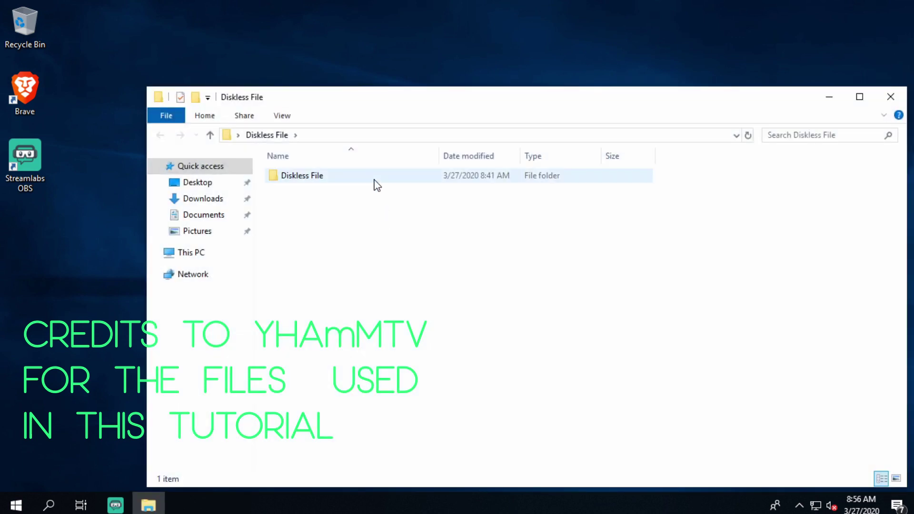
pyautogui.doubleClick(379, 182)
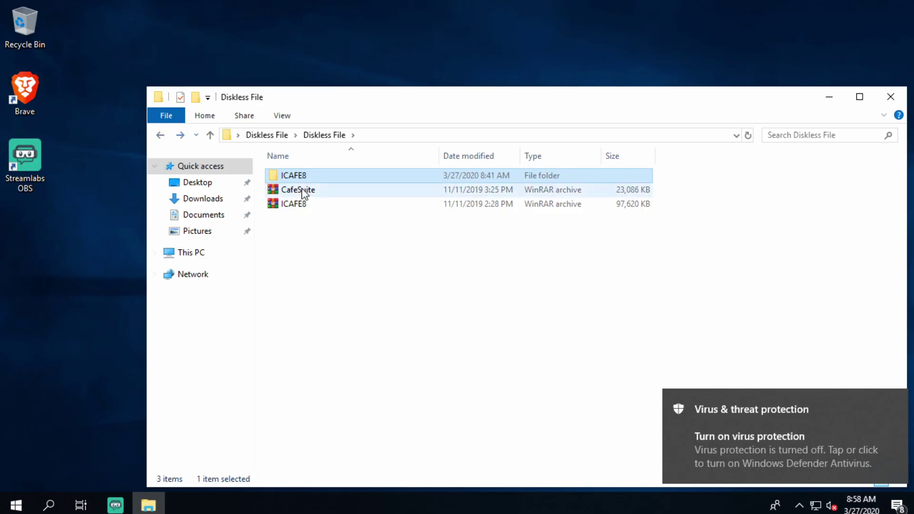
pyautogui.click(301, 191)
pyautogui.click(300, 205)
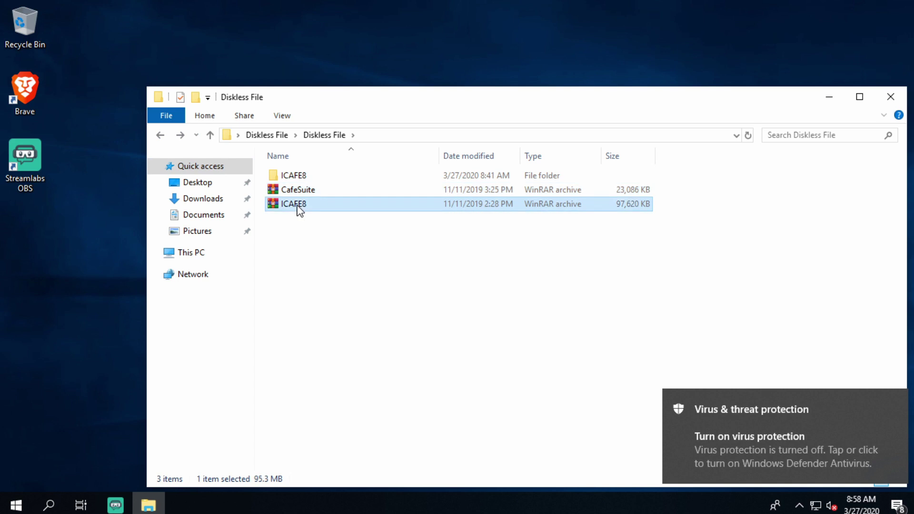
pyautogui.rightClick(299, 205)
pyautogui.click(341, 261)
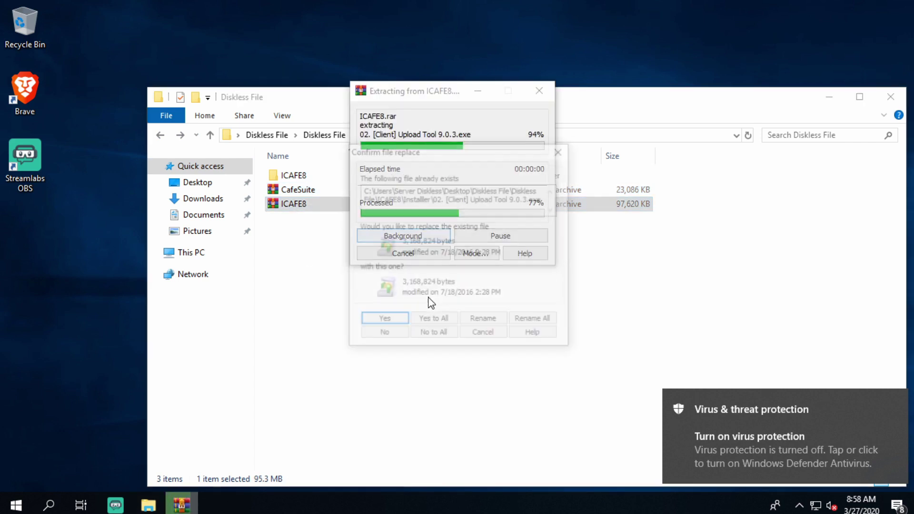
pyautogui.click(433, 321)
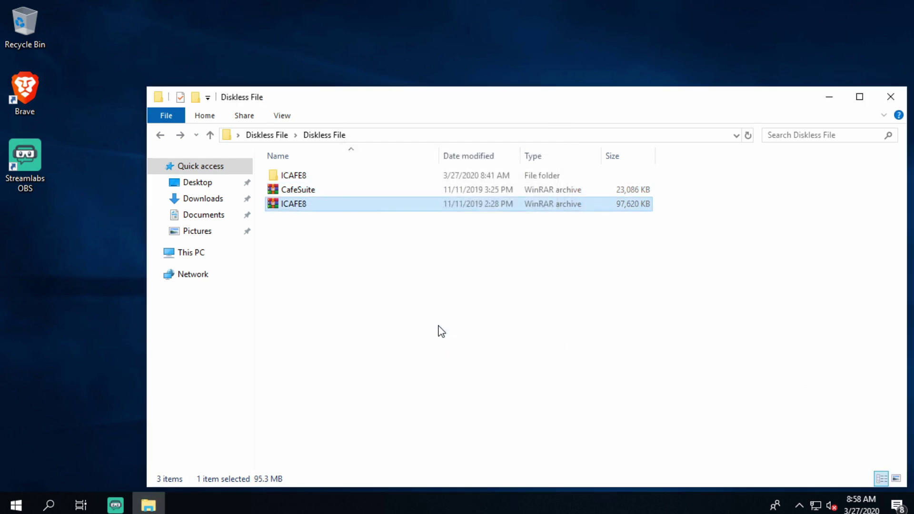
# Step: Launch the 01. [Server] NBMS_9.0.3.0_2016-08-26 installer from the Installler folder inside ICAFE8
pyautogui.doubleClick(313, 176)
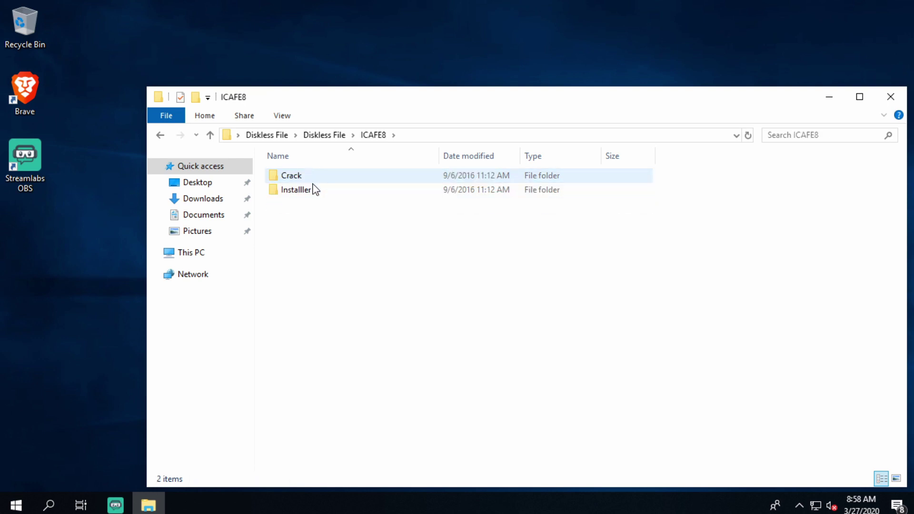
pyautogui.click(313, 190)
pyautogui.doubleClick(313, 190)
pyautogui.doubleClick(316, 176)
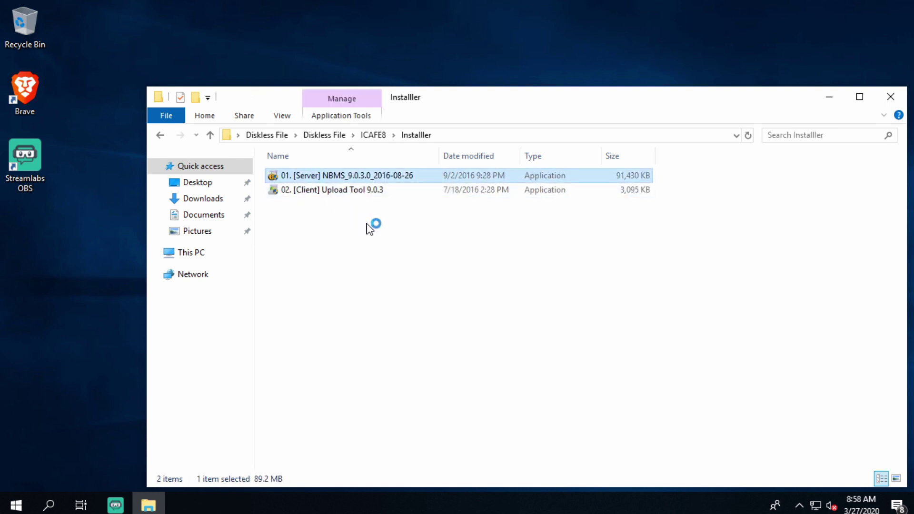
# Step: Advance the installer to the account page, accepting the preselected server type and the server IP 192.168.1.200
pyautogui.click(552, 354)
pyautogui.click(536, 353)
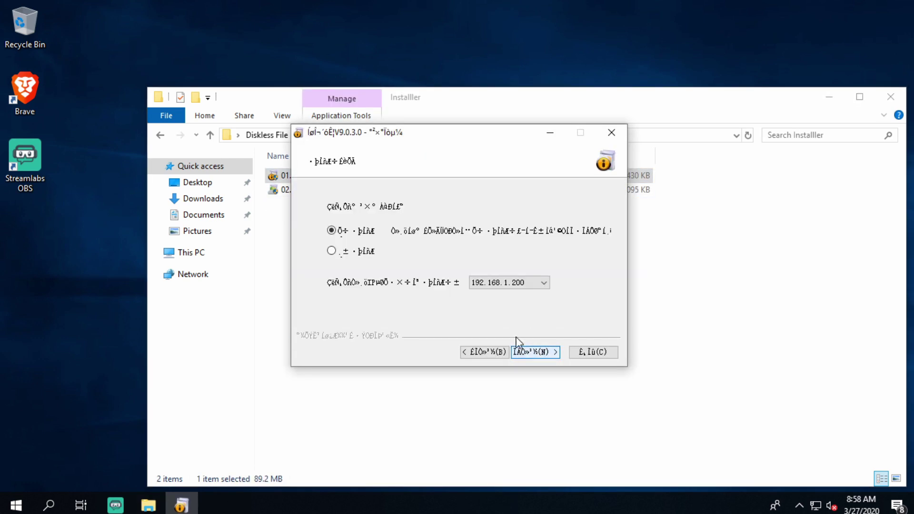
pyautogui.click(534, 354)
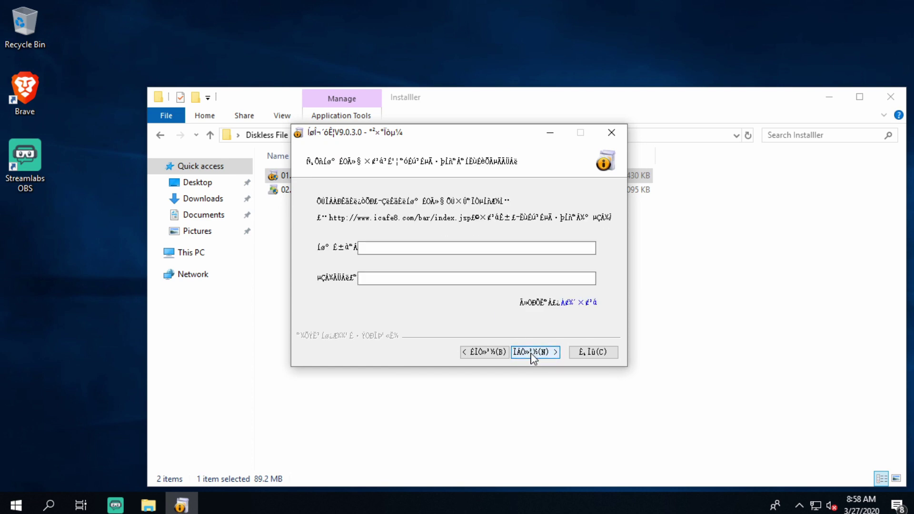
# Step: Enter admin as the installer's account username, fill in the account password and continue
pyautogui.click(409, 252)
pyautogui.write('ad')
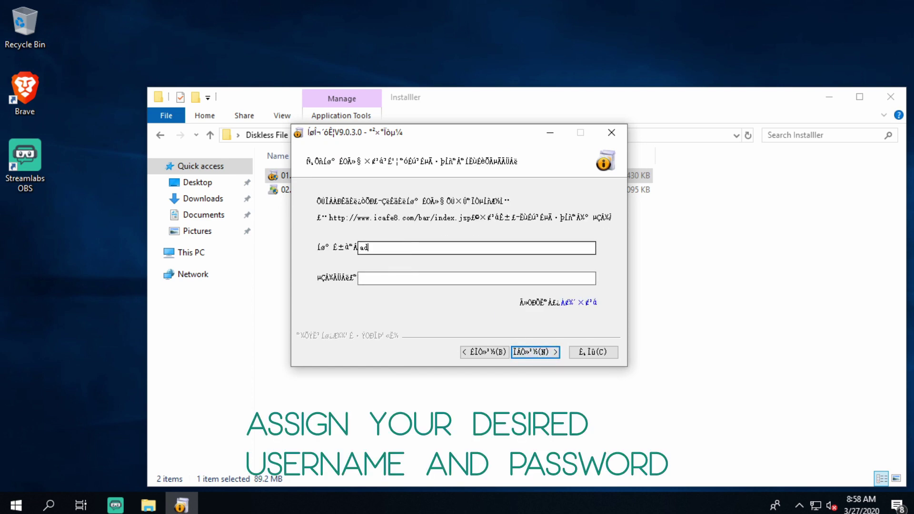
pyautogui.write('min')
pyautogui.press('Tab')
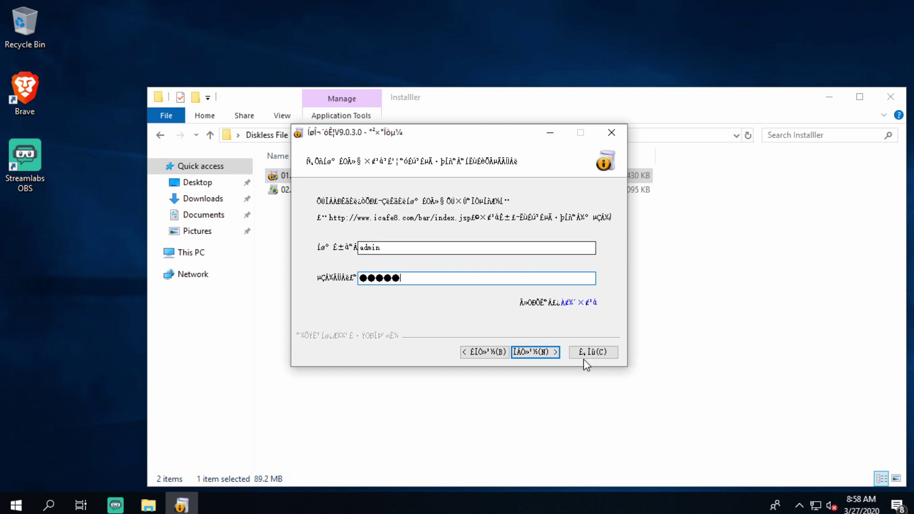
pyautogui.click(552, 355)
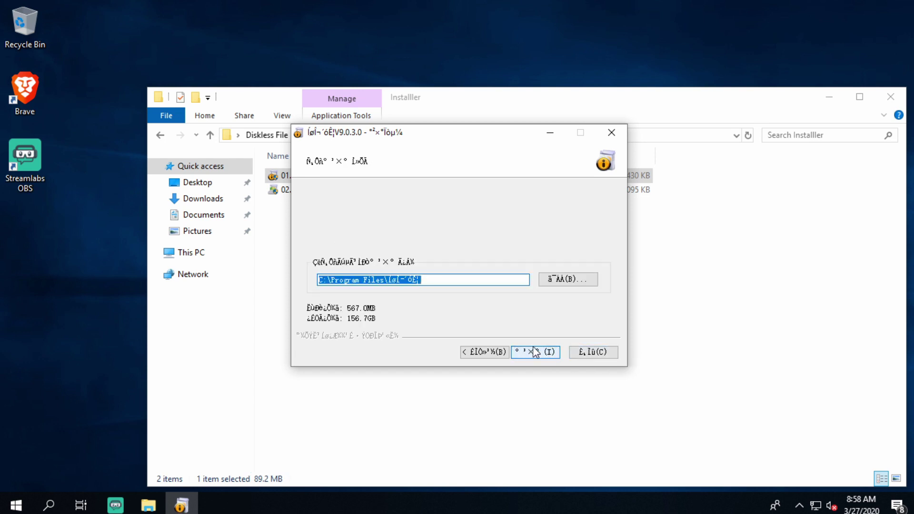
# Step: Set the installation directory to C:\icafe8 and start the installation
pyautogui.click(446, 280)
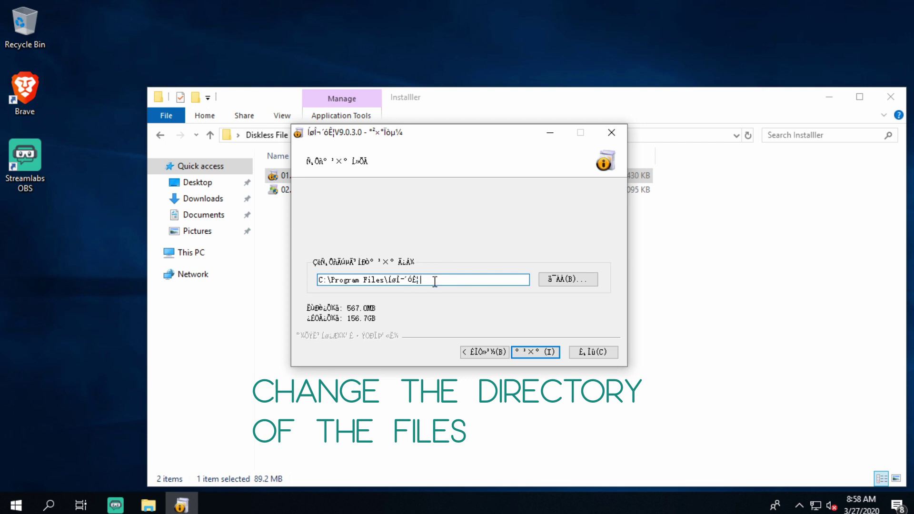
pyautogui.moveTo(435, 281); pyautogui.dragTo(340, 269)
pyautogui.write('ifa')
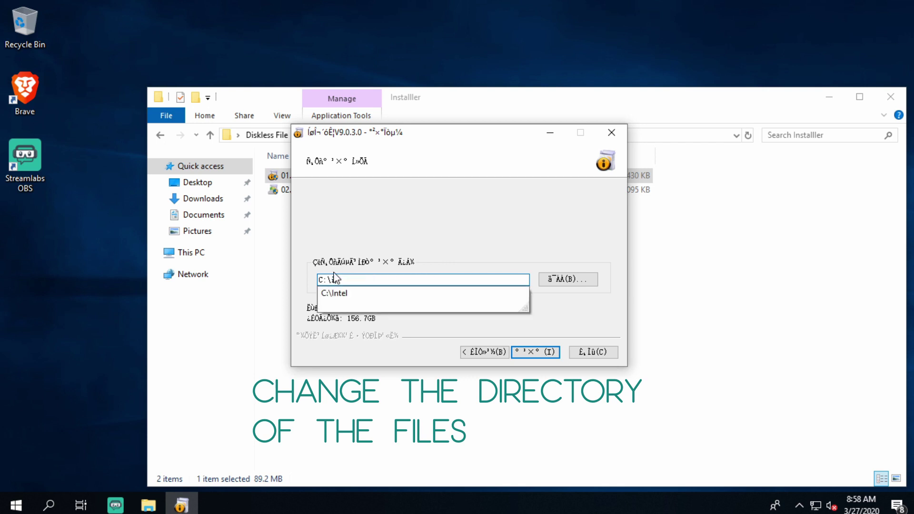
pyautogui.press('BackSpace')
pyautogui.write('cafe8')
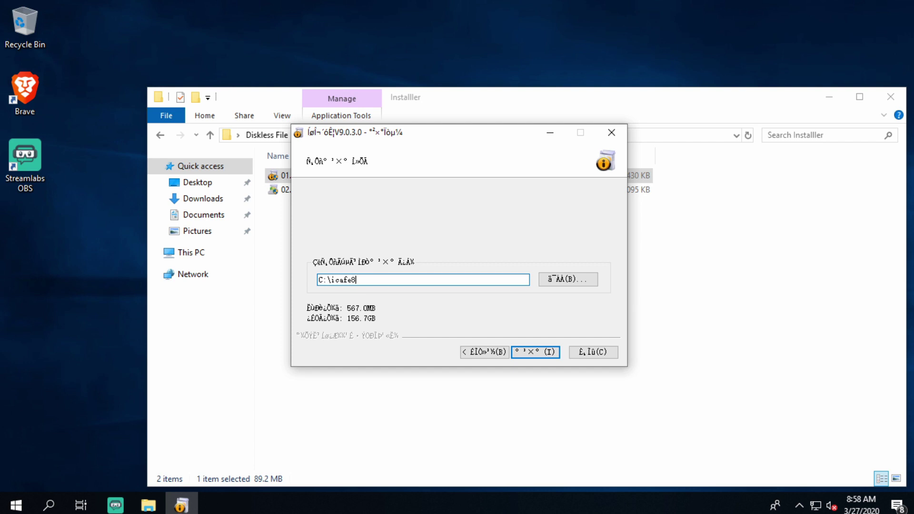
pyautogui.press('Return')
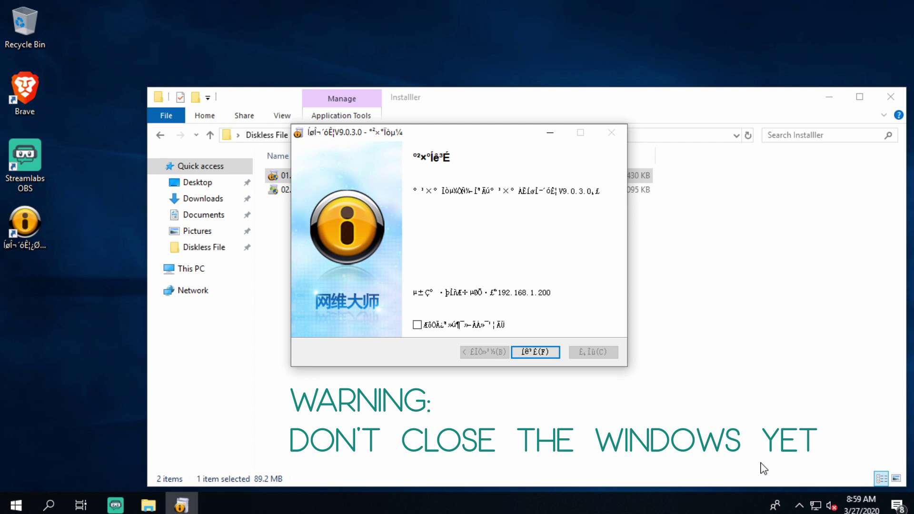
# Step: Close the Installler folder while keeping the setup window open, and rename the new desktop shortcut to icafe8
pyautogui.moveTo(460, 132); pyautogui.dragTo(650, 131)
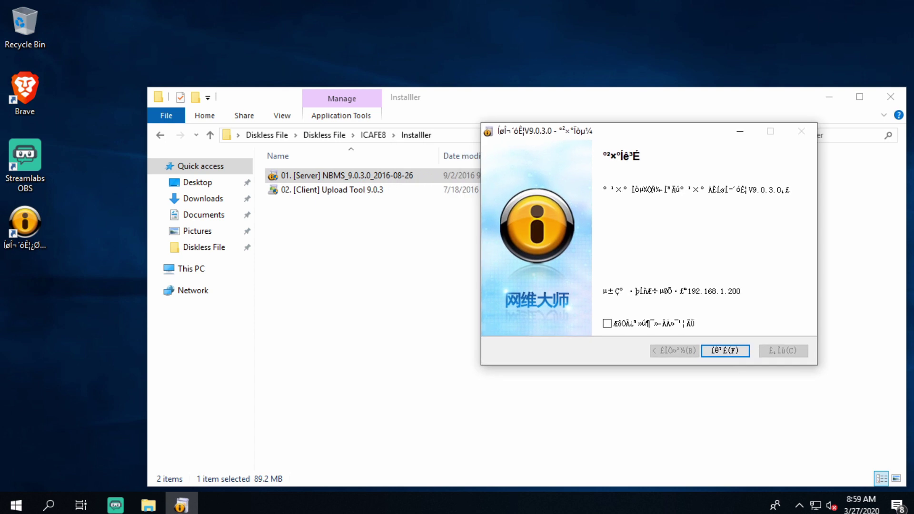
pyautogui.click(891, 96)
pyautogui.rightClick(35, 212)
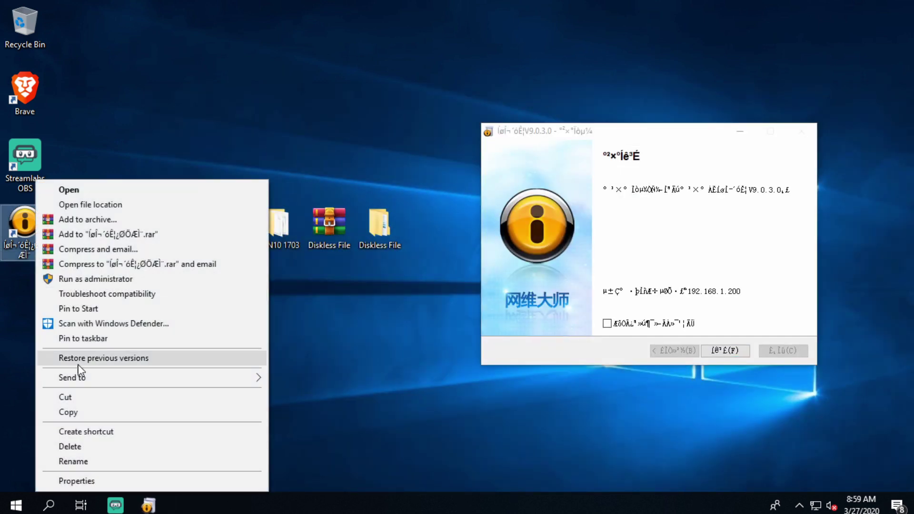
pyautogui.click(103, 463)
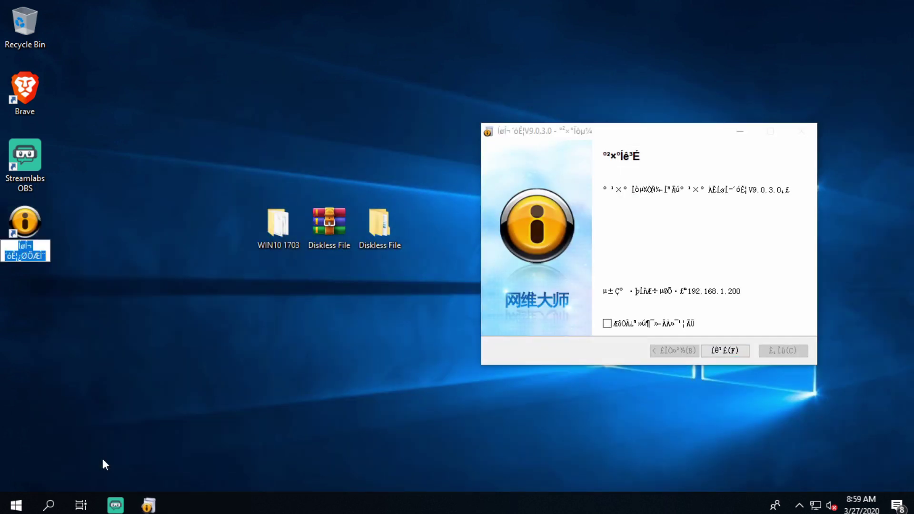
pyautogui.write('icafe8')
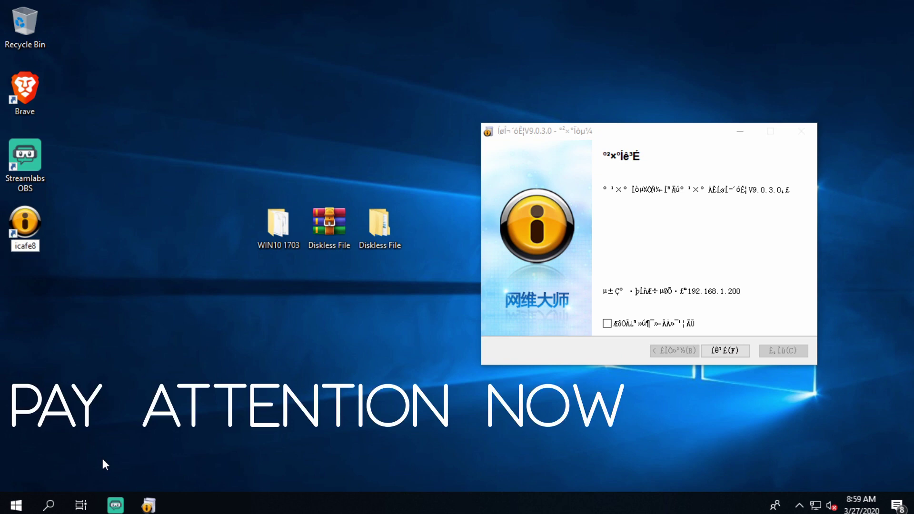
pyautogui.press('Return')
pyautogui.press('Return')
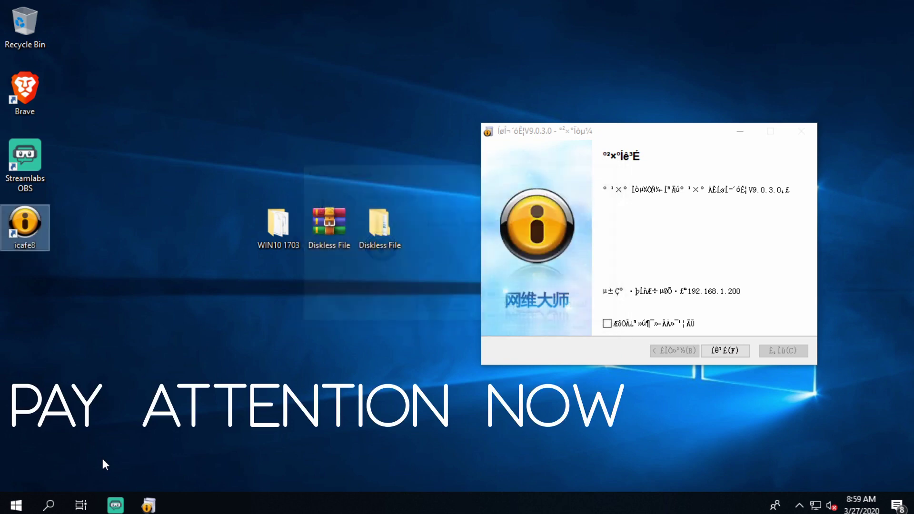
# Step: Open the Crack folder inside Diskless File's ICAFE8 folder, with its window shifted clear of the desktop shortcuts
pyautogui.click(377, 235)
pyautogui.doubleClick(377, 236)
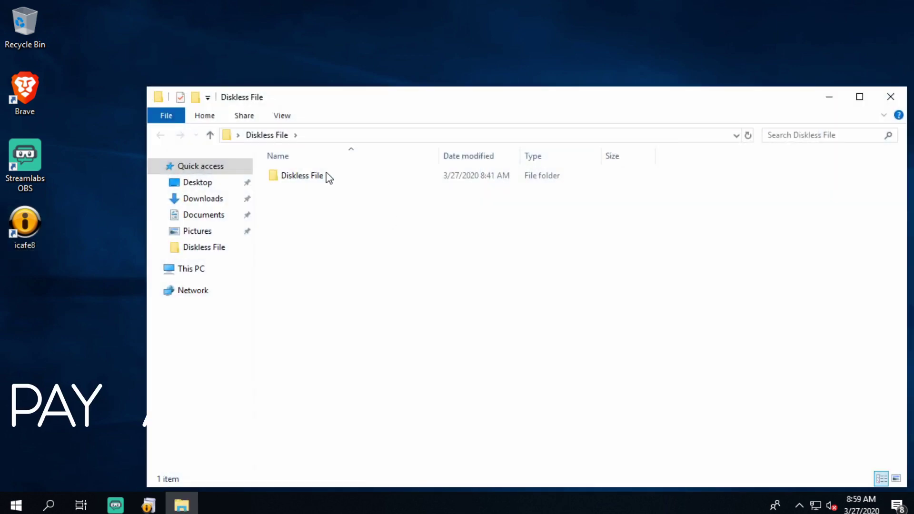
pyautogui.doubleClick(325, 183)
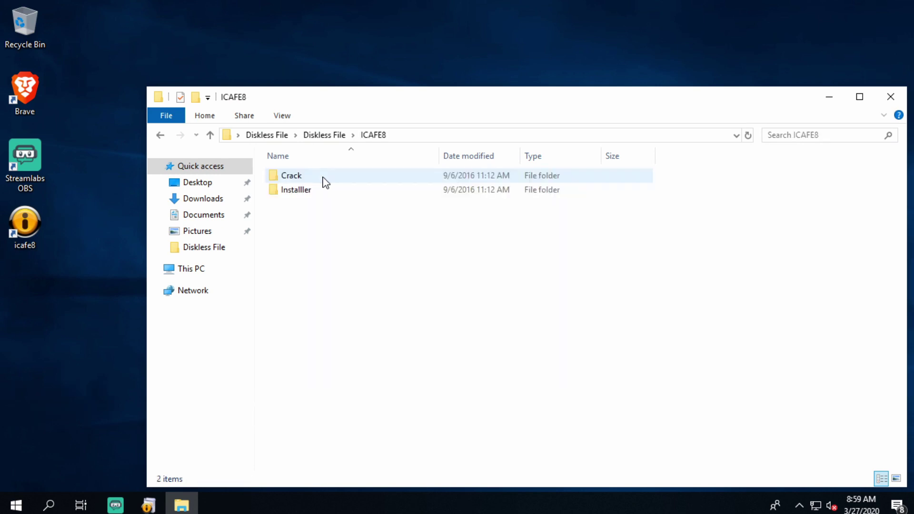
pyautogui.moveTo(368, 102); pyautogui.dragTo(565, 72)
pyautogui.doubleClick(500, 148)
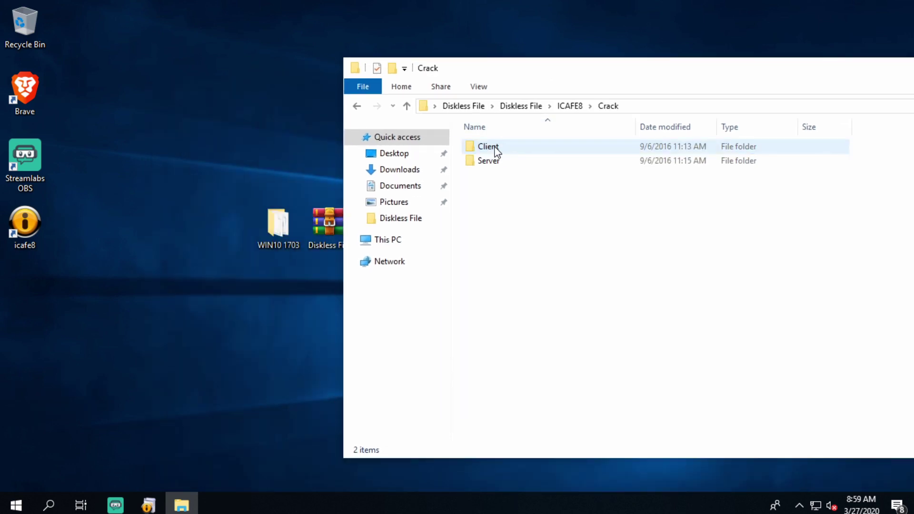
# Step: Open the icafe8 shortcut's file location, go up to C:\icafe8 and place its window below the Crack folder listing
pyautogui.rightClick(34, 213)
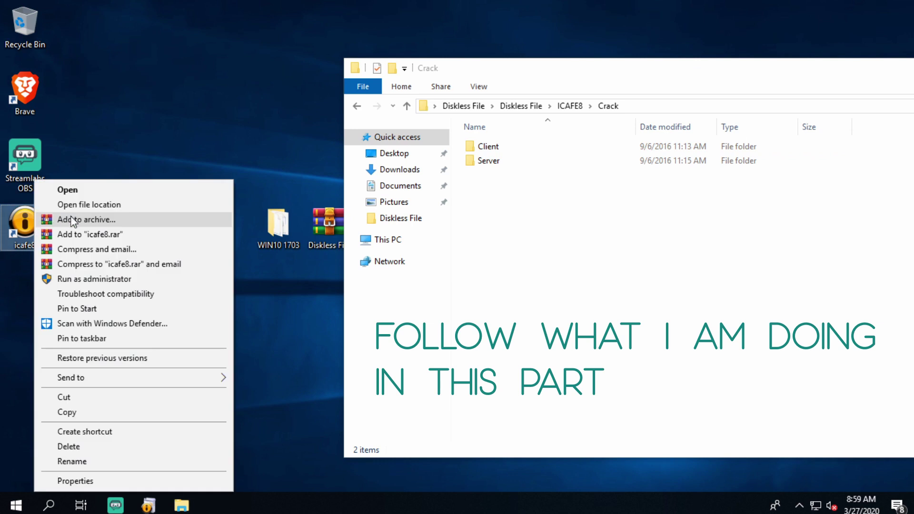
pyautogui.click(97, 205)
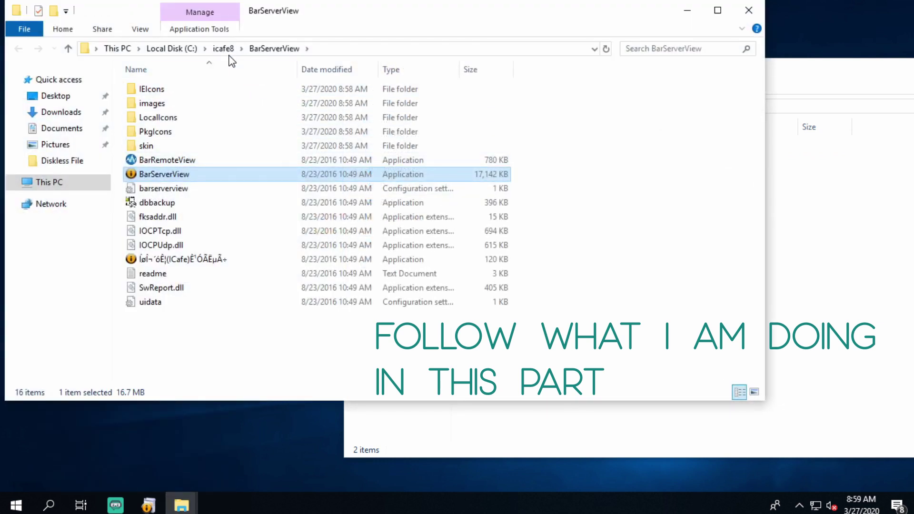
pyautogui.click(226, 52)
pyautogui.moveTo(368, 16); pyautogui.dragTo(318, 226)
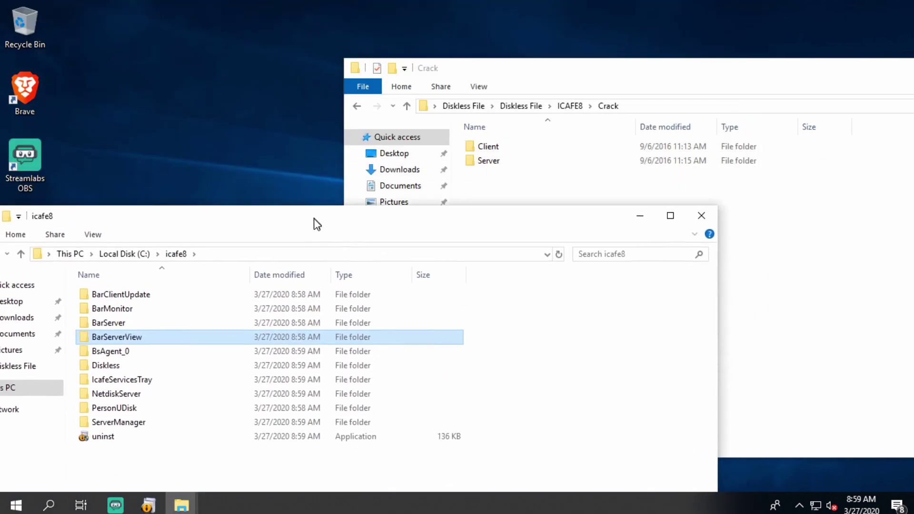
# Step: Move the BarServerView and IcafeServicesTray folders from the Client folder into C:\icafe8
pyautogui.click(498, 147)
pyautogui.doubleClick(501, 147)
pyautogui.click(504, 147)
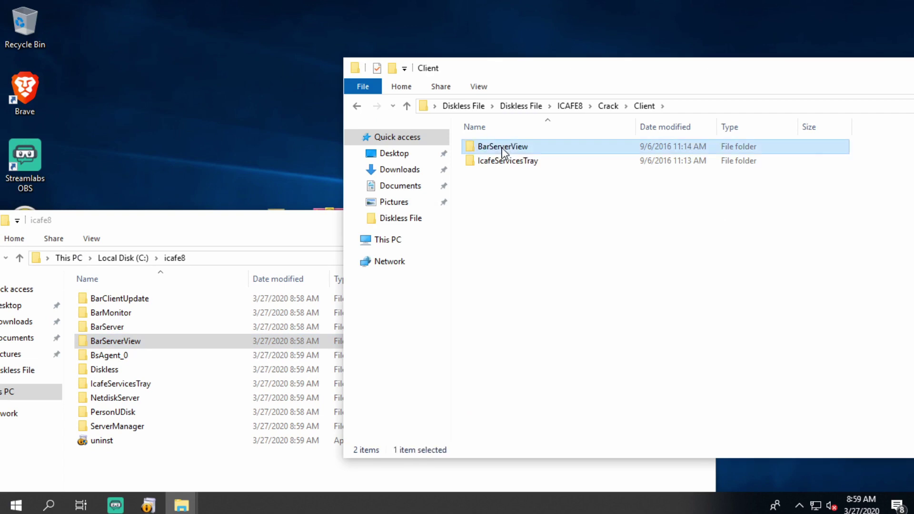
pyautogui.click(284, 219)
pyautogui.moveTo(278, 224); pyautogui.dragTo(306, 215)
pyautogui.click(500, 162)
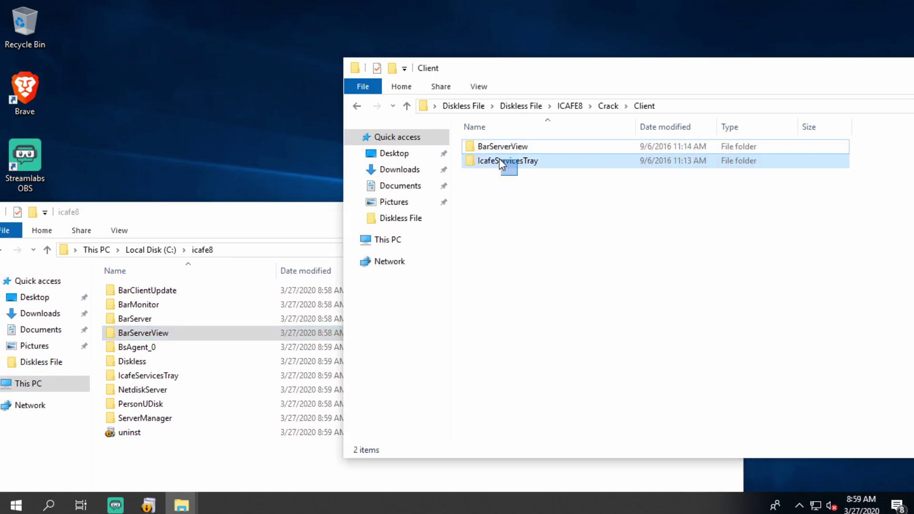
pyautogui.keyDown('ctrl'); pyautogui.click(493, 149); pyautogui.keyUp('ctrl')
pyautogui.moveTo(586, 221); pyautogui.dragTo(279, 486)
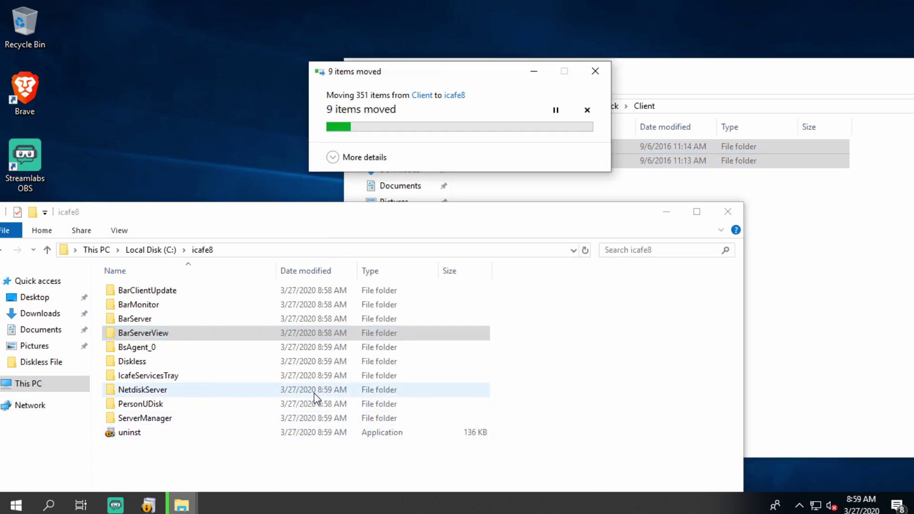
# Step: Replace the same-named files in C:\icafe8 with the Client versions and return to the Crack folder
pyautogui.click(408, 143)
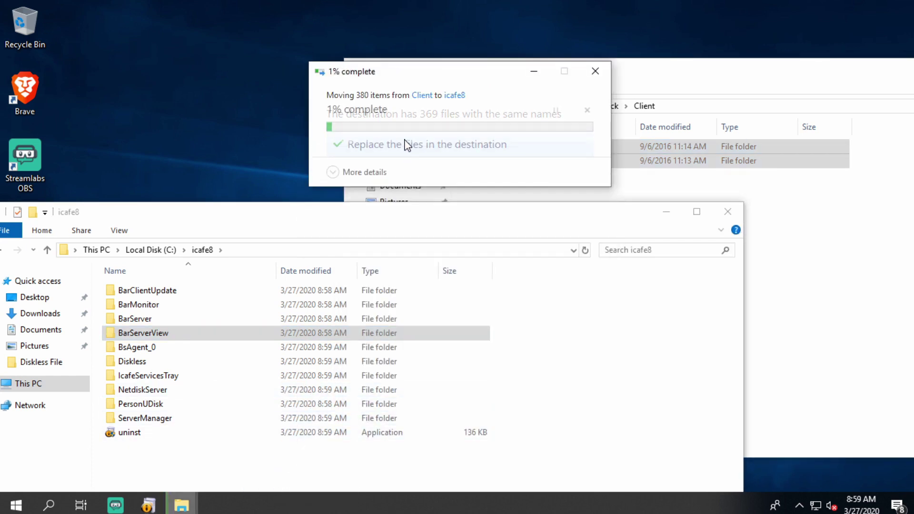
pyautogui.click(820, 238)
pyautogui.click(355, 107)
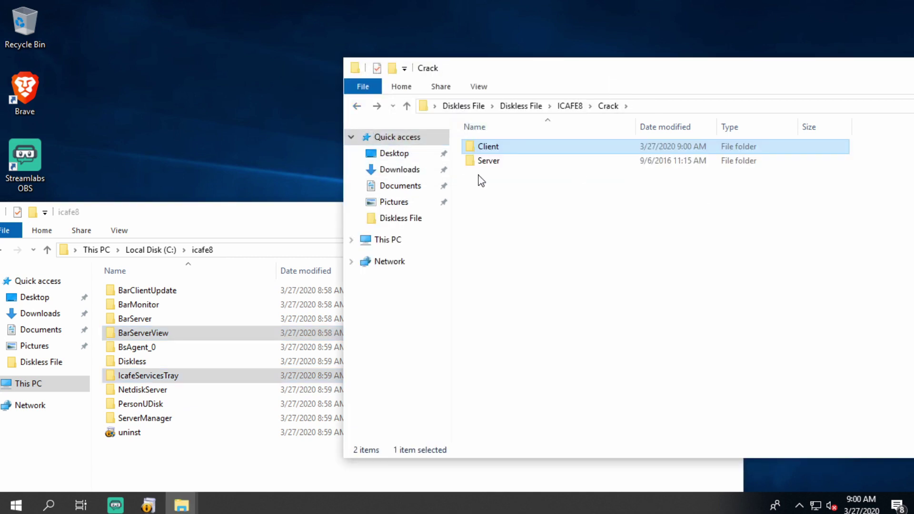
# Step: Move the BarServer folder from Crack's Server folder into C:\icafe8, replacing the files with the same names
pyautogui.doubleClick(490, 161)
pyautogui.moveTo(491, 148); pyautogui.dragTo(203, 476)
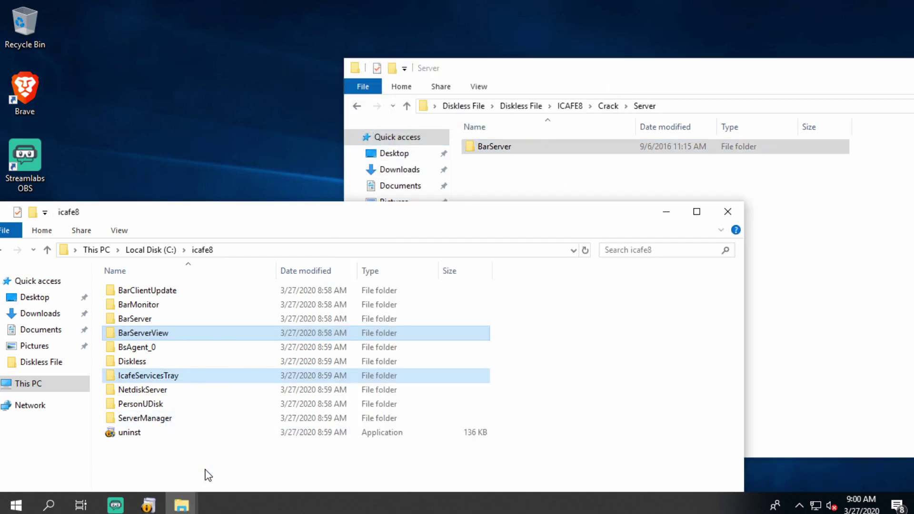
pyautogui.click(401, 148)
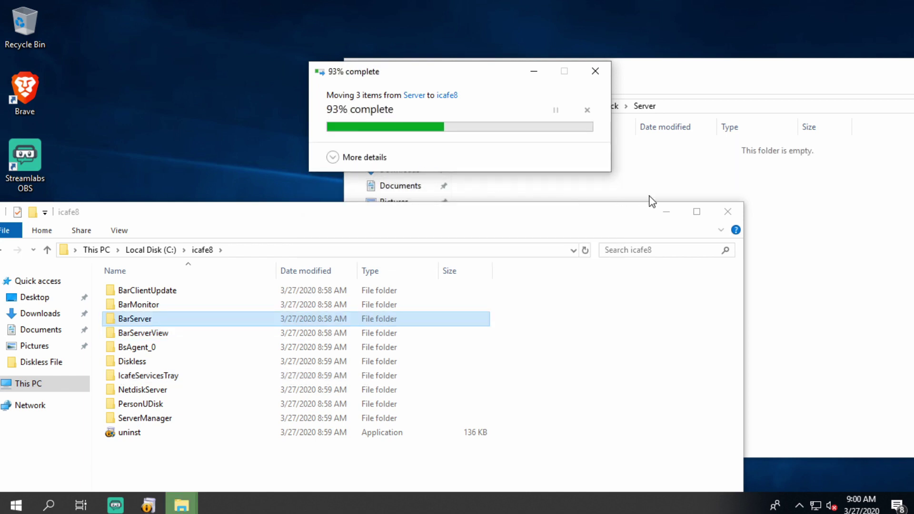
# Step: Close the icafe8 and Server folder windows and finish the iCafe8 setup
pyautogui.click(728, 211)
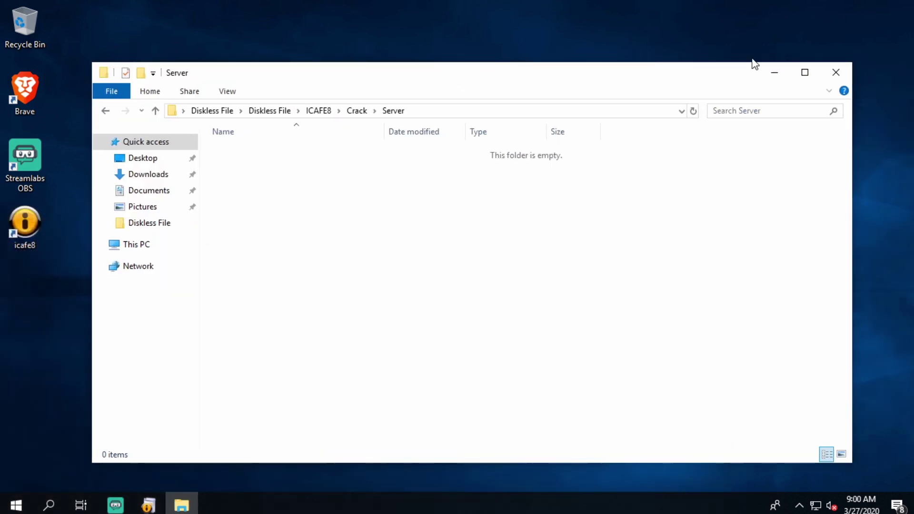
pyautogui.click(825, 65)
pyautogui.click(733, 351)
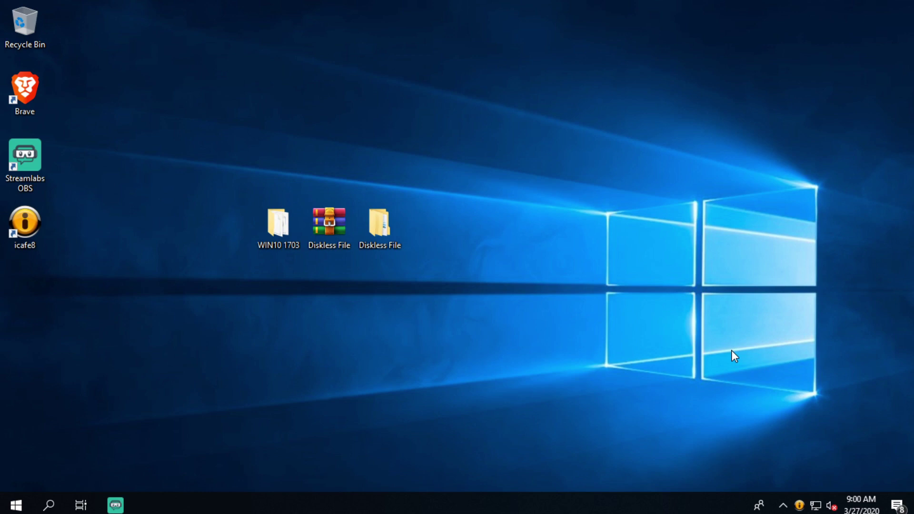
# Step: Launch icafe8 and connect to server 127.0.0.1, then dismiss the configuration wizard and open the master server's base information
pyautogui.doubleClick(25, 222)
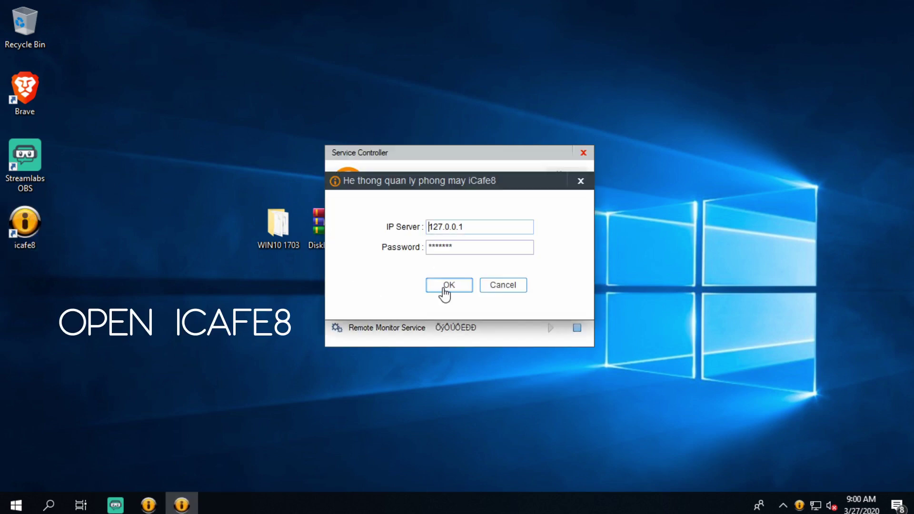
pyautogui.click(445, 290)
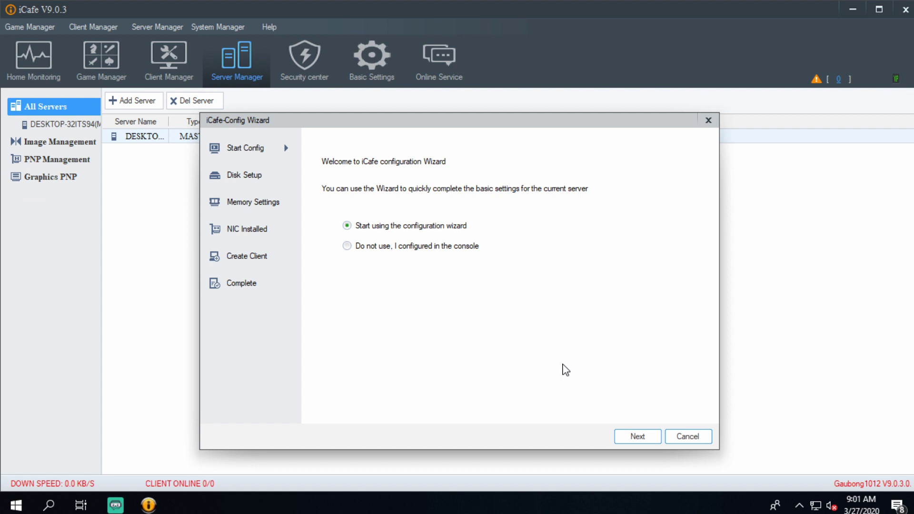
pyautogui.click(689, 436)
pyautogui.doubleClick(352, 138)
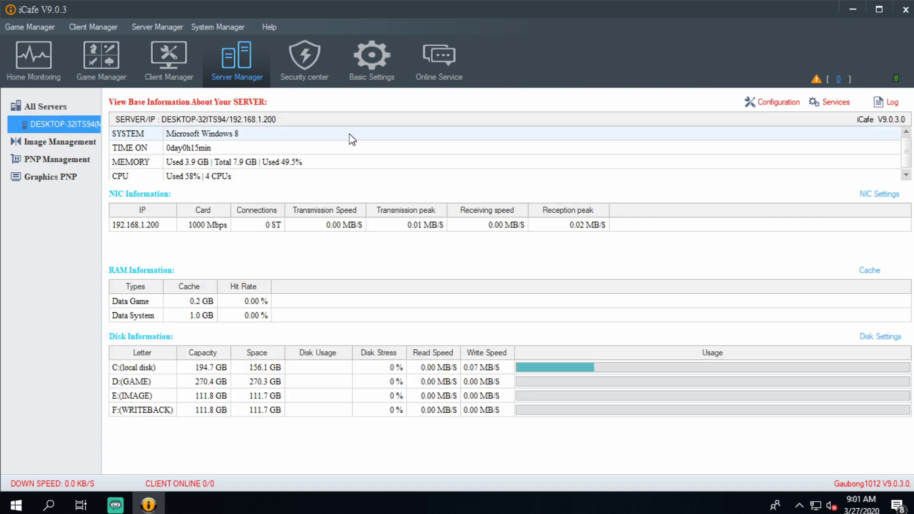
# Step: Assign drive D as GameDisk, E as IMG-Disk and F as WriteBackDisk in the disk usage settings and save
pyautogui.click(877, 338)
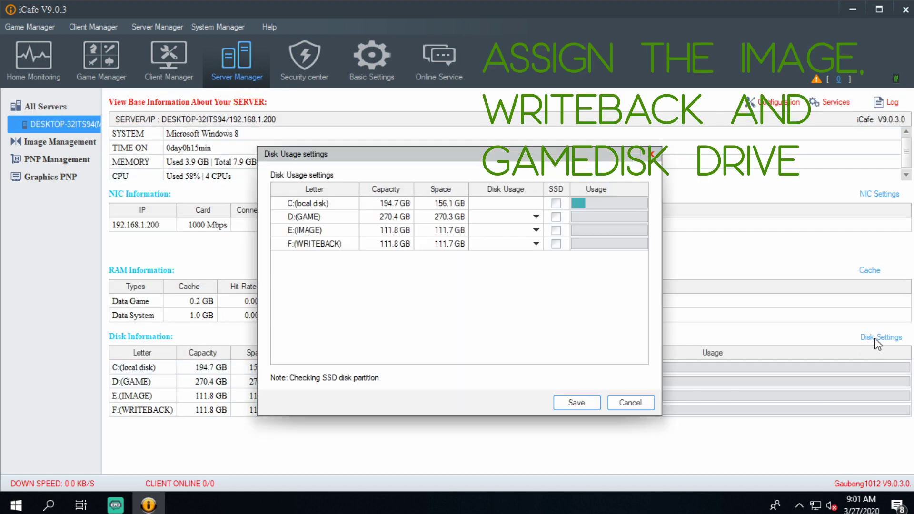
pyautogui.click(537, 217)
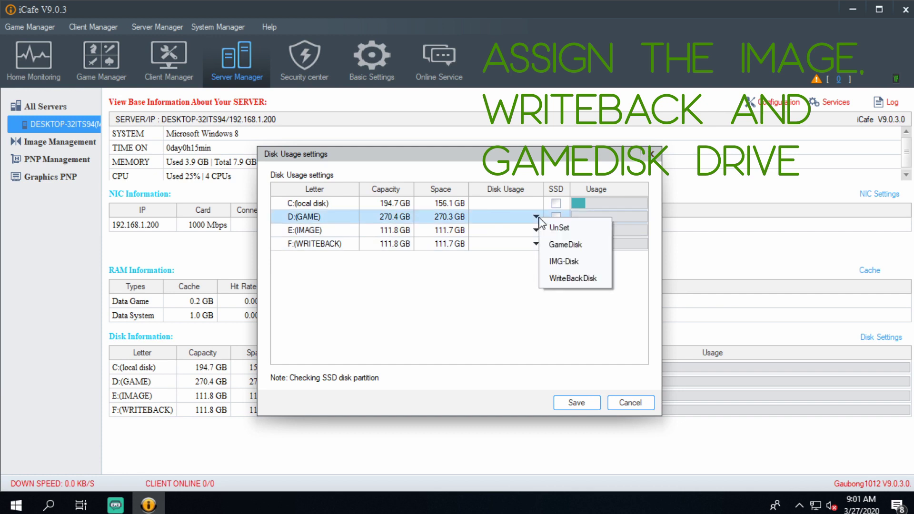
pyautogui.click(566, 245)
pyautogui.click(536, 231)
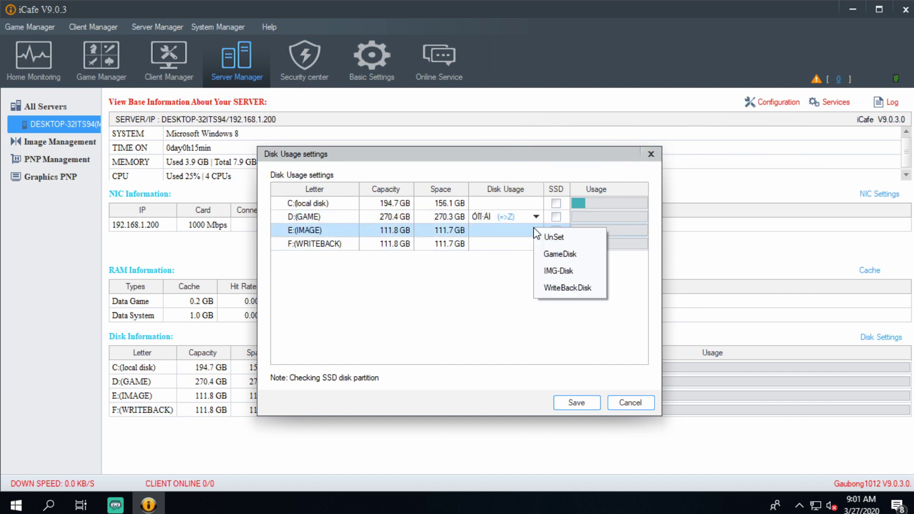
pyautogui.click(560, 270)
pyautogui.click(537, 244)
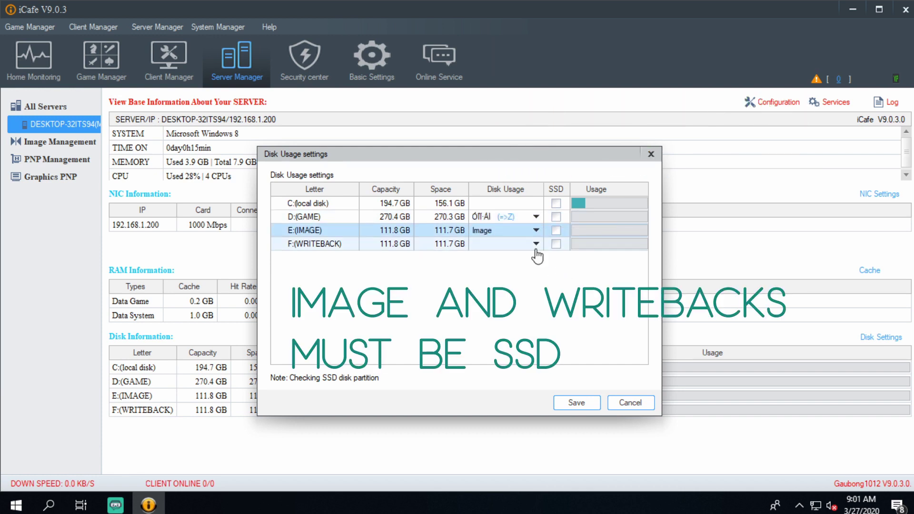
pyautogui.click(570, 305)
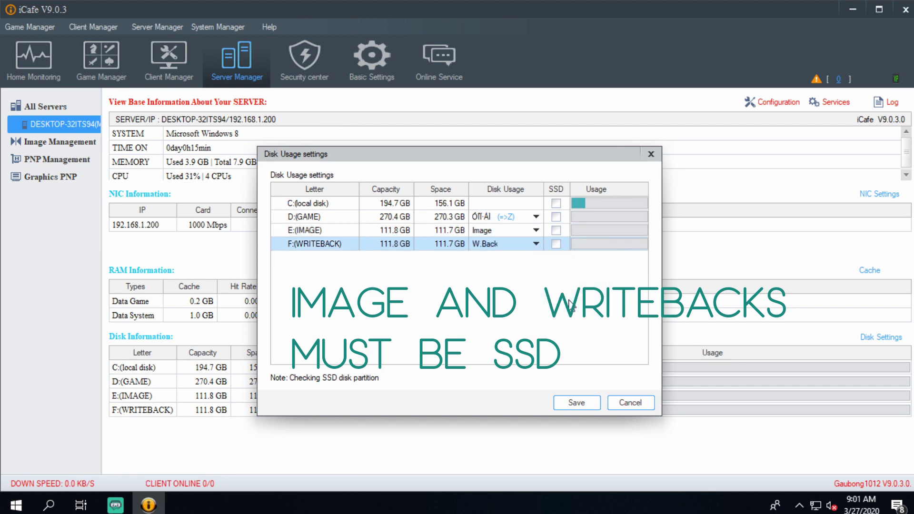
pyautogui.click(576, 403)
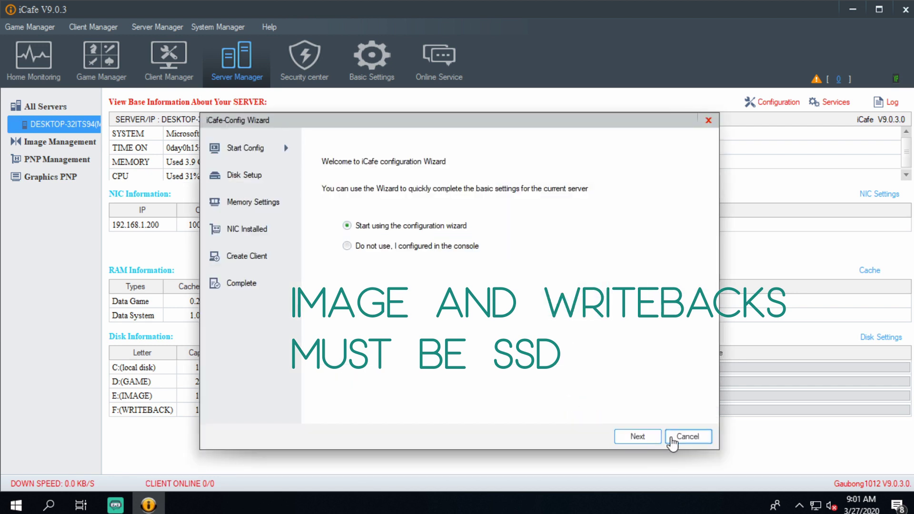
pyautogui.click(672, 436)
pyautogui.click(580, 405)
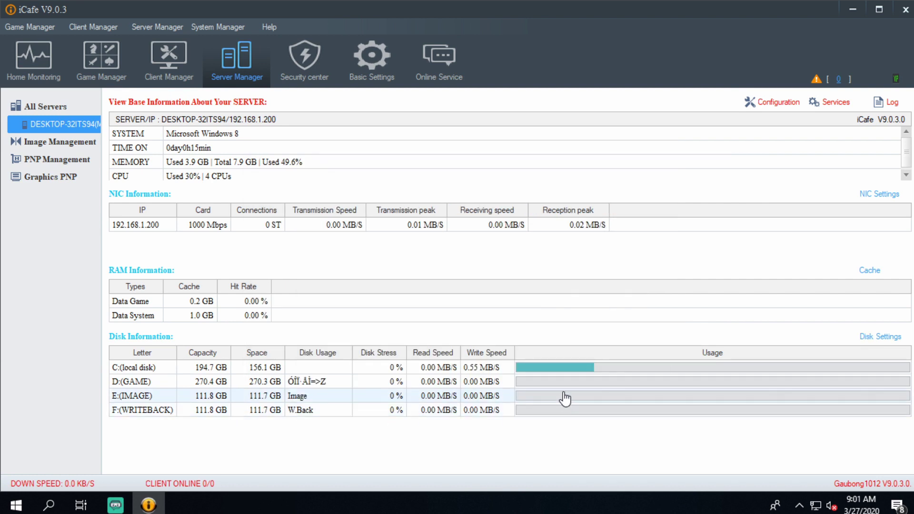
# Step: Set the server's image cache to 4 GB, leaving the game cache as it is, and save the cache size
pyautogui.click(879, 272)
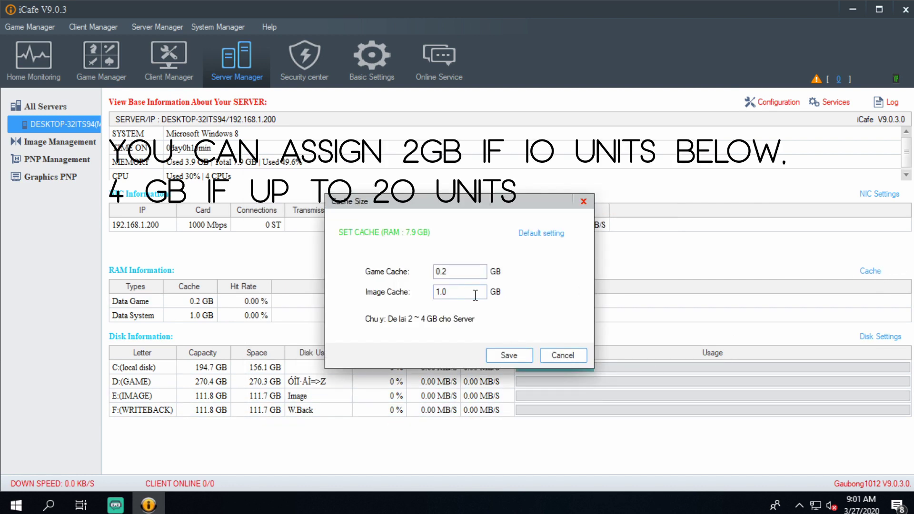
pyautogui.moveTo(475, 295); pyautogui.dragTo(395, 295)
pyautogui.write('40')
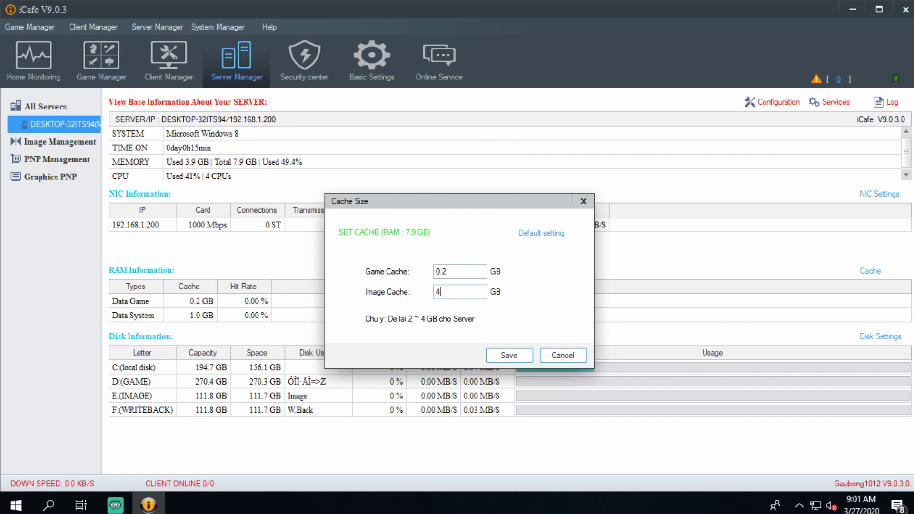
pyautogui.click(505, 356)
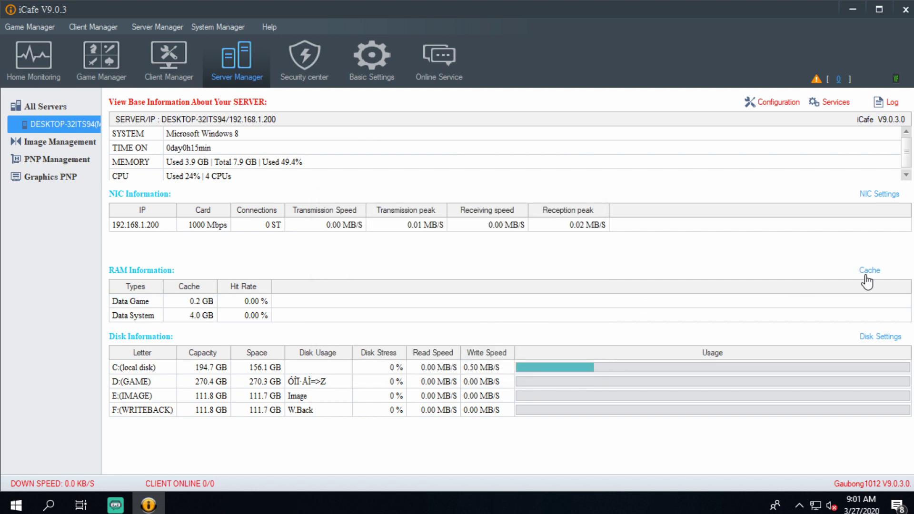
pyautogui.click(869, 272)
pyautogui.click(499, 356)
# Step: Enable Game Disk for the 192.168.1.200 network card in the NIC settings and save
pyautogui.click(864, 197)
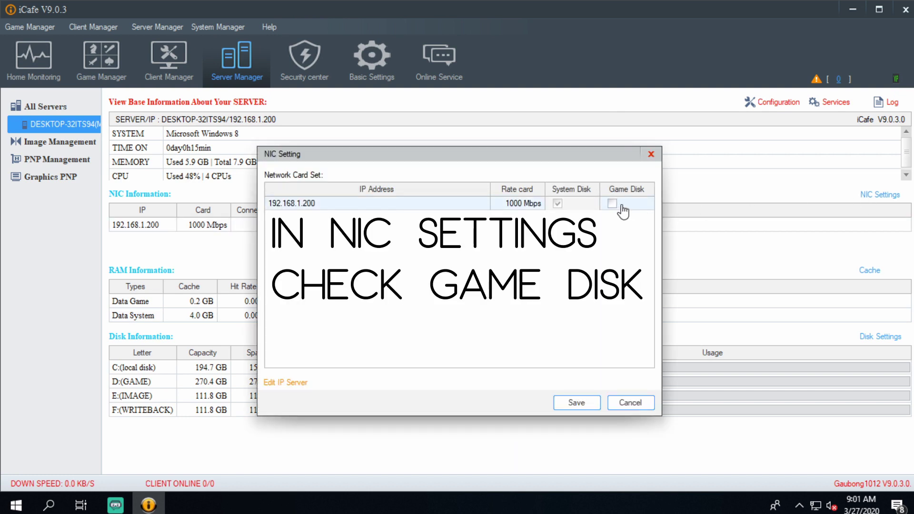
pyautogui.click(612, 203)
pyautogui.click(578, 401)
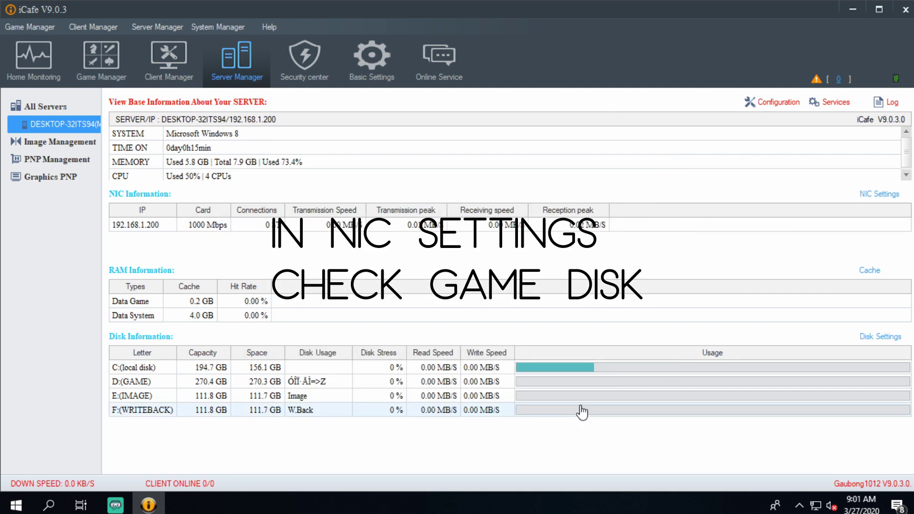
pyautogui.click(774, 102)
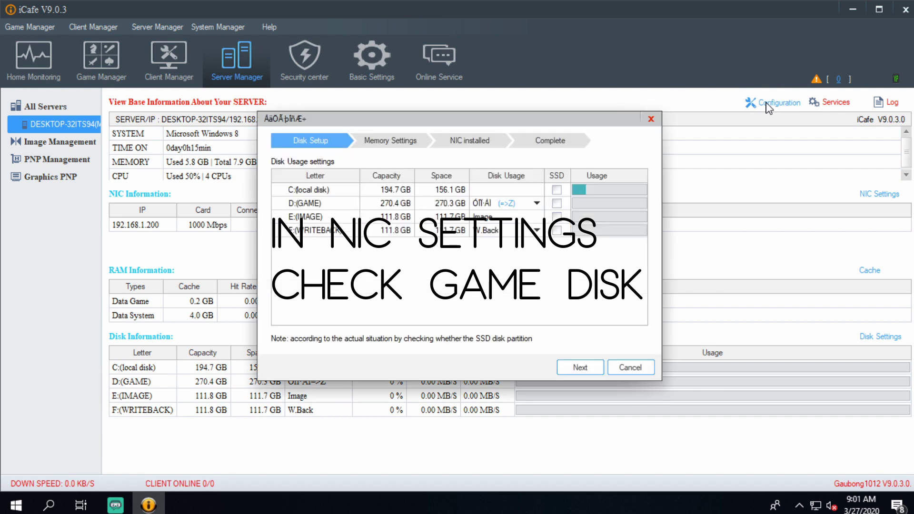
pyautogui.click(652, 120)
pyautogui.click(172, 77)
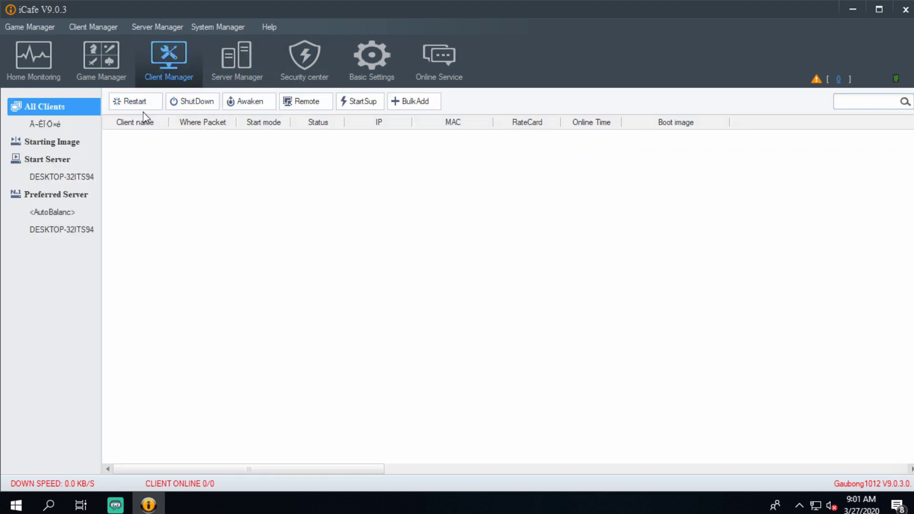
pyautogui.click(257, 80)
# Step: Import the WIN10 1703 image from the desktop's WIN10 1703 folder and close Image Management
pyautogui.click(55, 145)
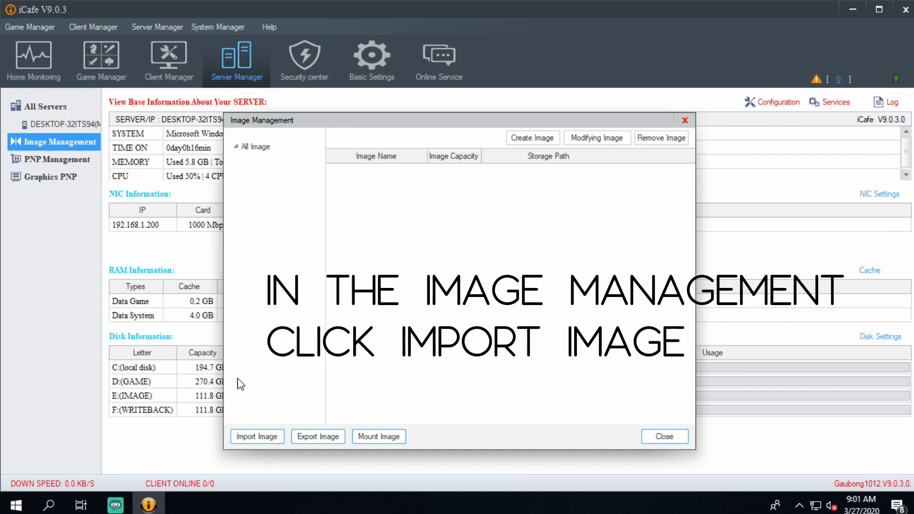
pyautogui.click(260, 437)
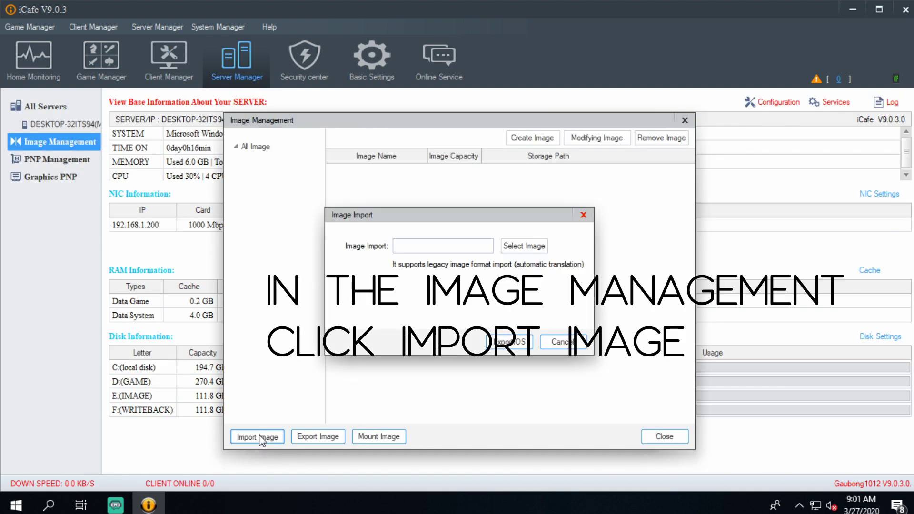
pyautogui.click(525, 246)
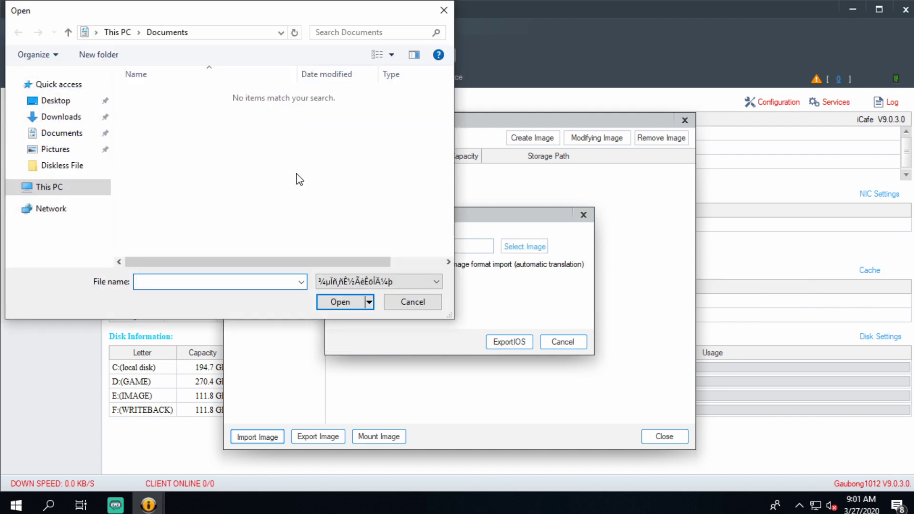
pyautogui.click(67, 106)
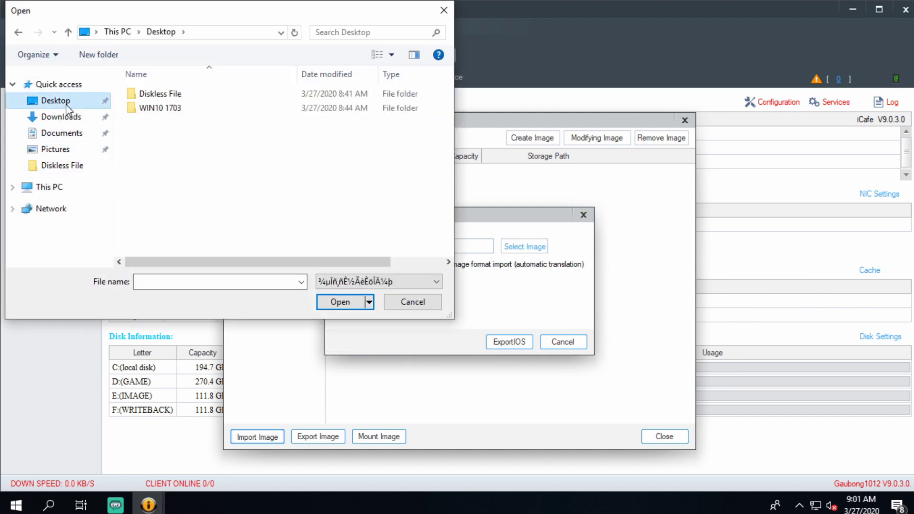
pyautogui.doubleClick(173, 109)
pyautogui.doubleClick(174, 98)
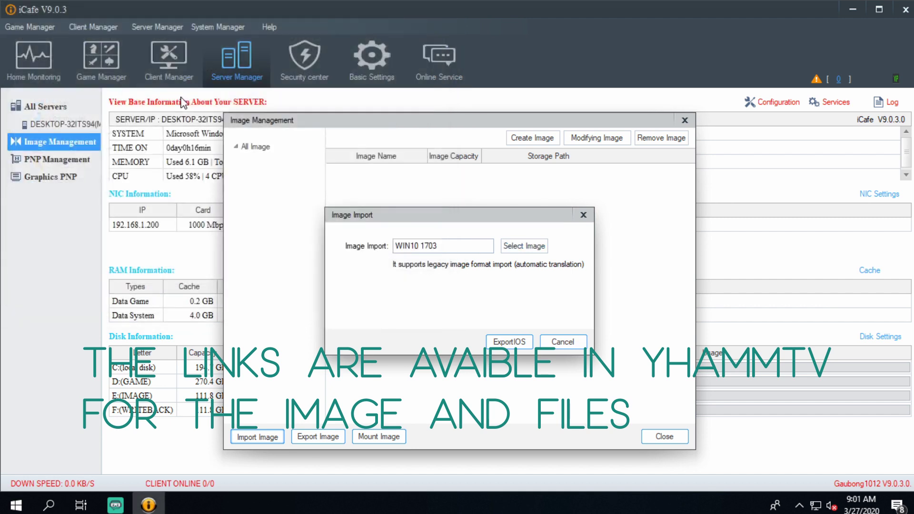
pyautogui.click(528, 350)
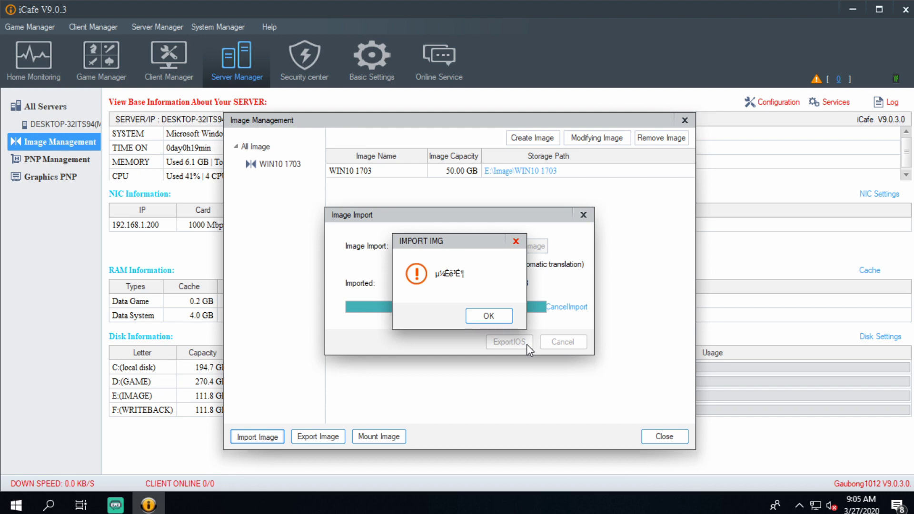
pyautogui.click(493, 318)
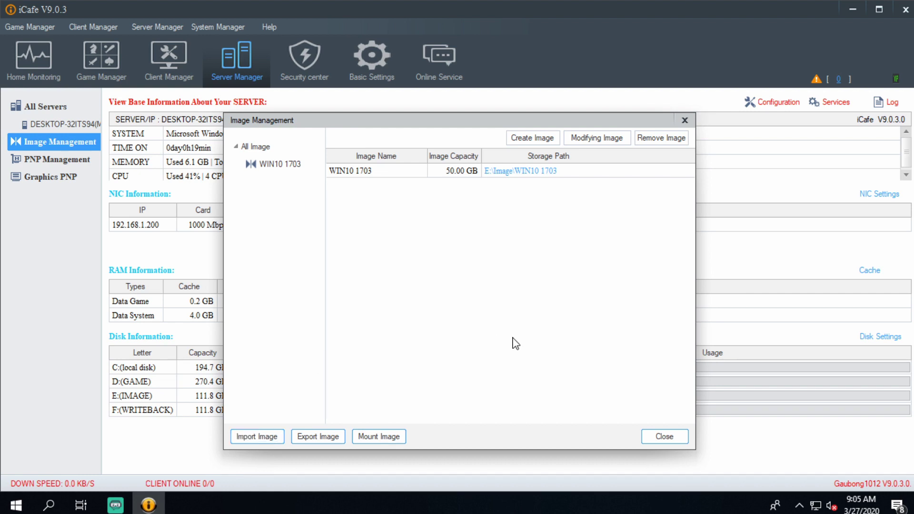
pyautogui.click(667, 441)
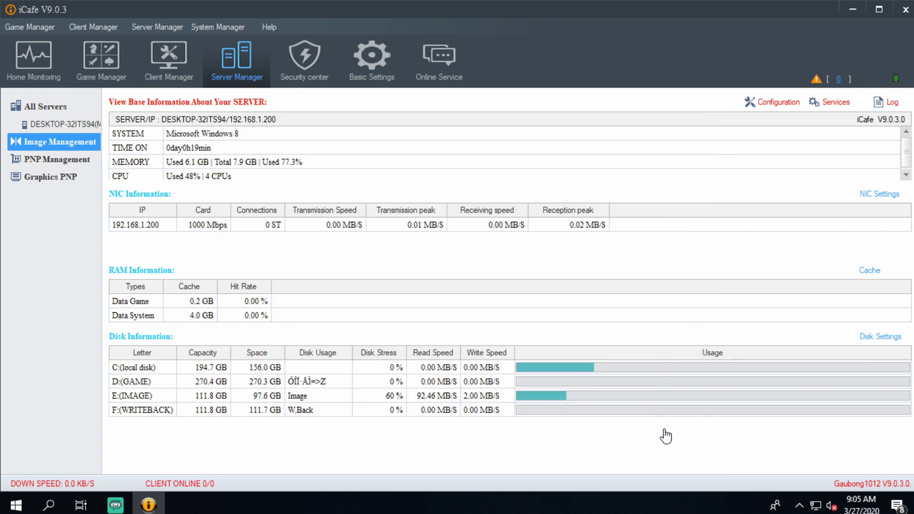
# Step: Start a bulk addition of clients in Client Manager and set the number of clients to 20
pyautogui.click(181, 81)
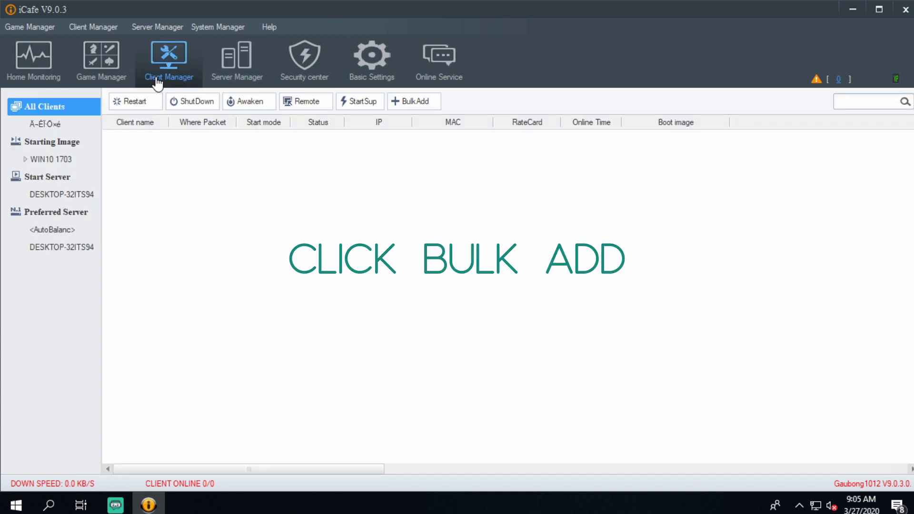
pyautogui.click(110, 65)
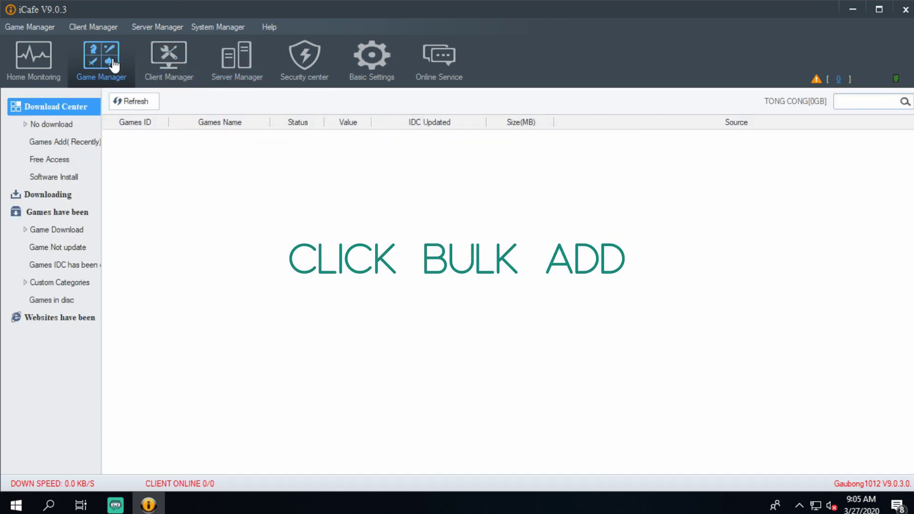
pyautogui.click(167, 69)
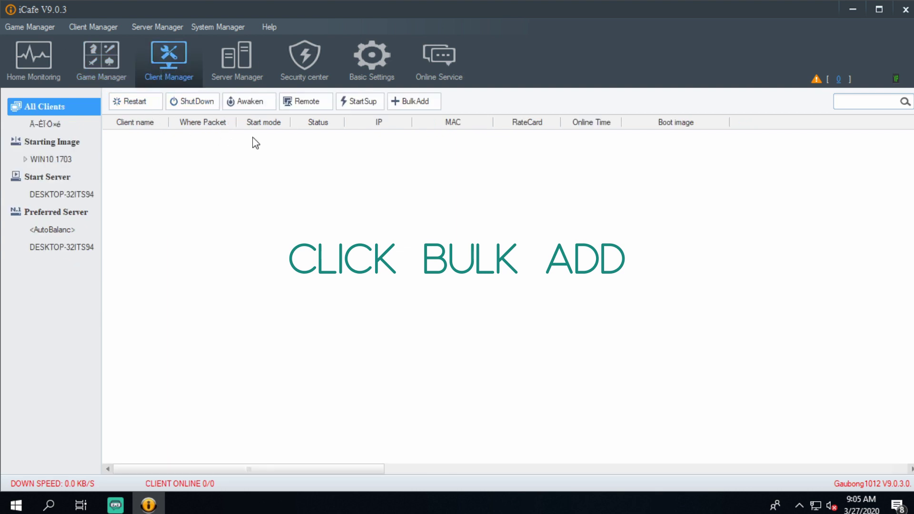
pyautogui.click(409, 103)
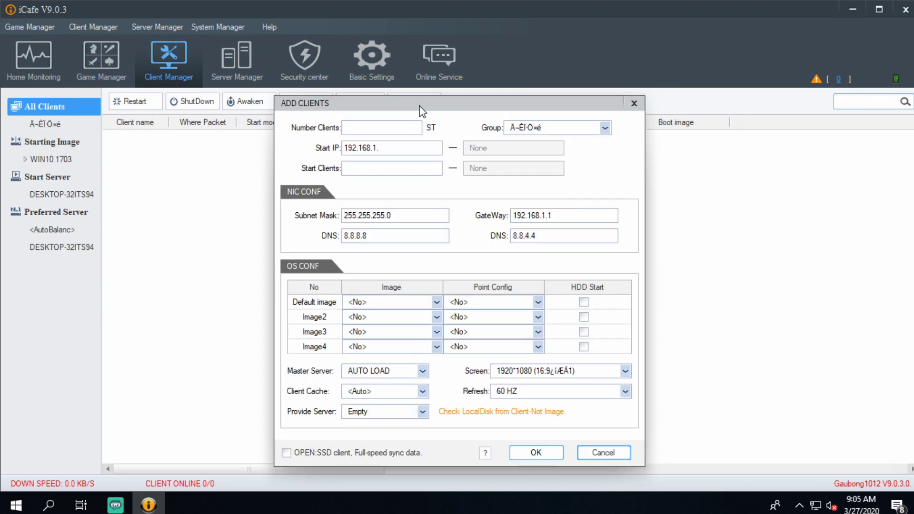
pyautogui.click(362, 128)
pyautogui.write('20')
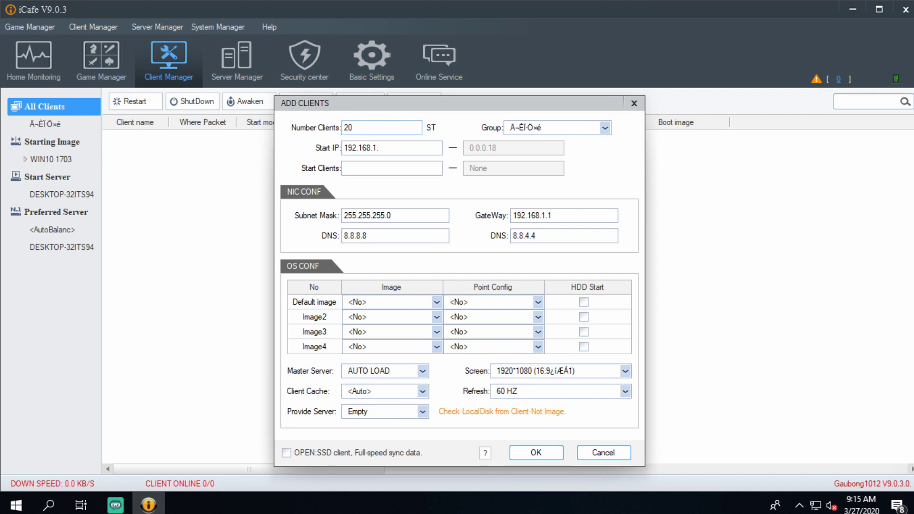
# Step: Set the new clients' start IP to 192.168.1.201 and the starting client name to PC1
pyautogui.press('Tab')
pyautogui.press('Tab')
pyautogui.click(403, 150)
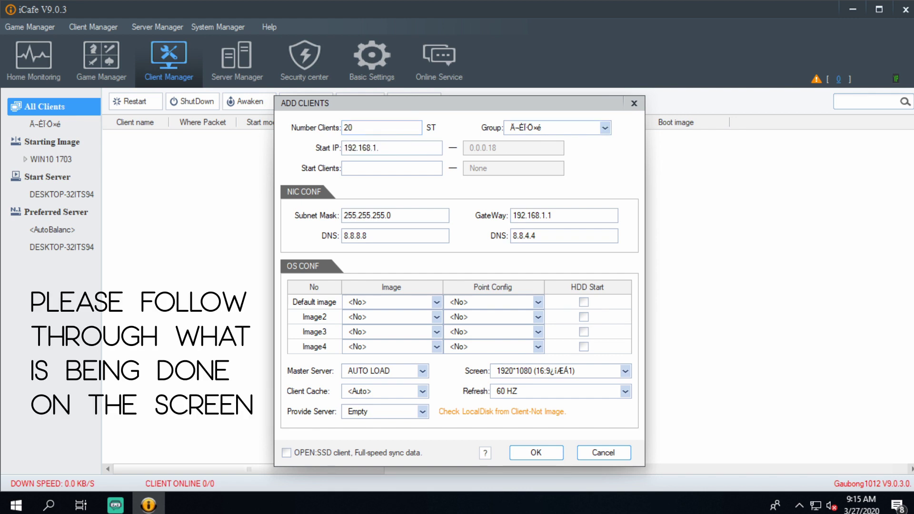
pyautogui.write('201')
pyautogui.press('Tab')
pyautogui.write('PC')
# Step: Assign WIN10 1703 as the clients' default image and enable HDD Start for it
pyautogui.click(413, 303)
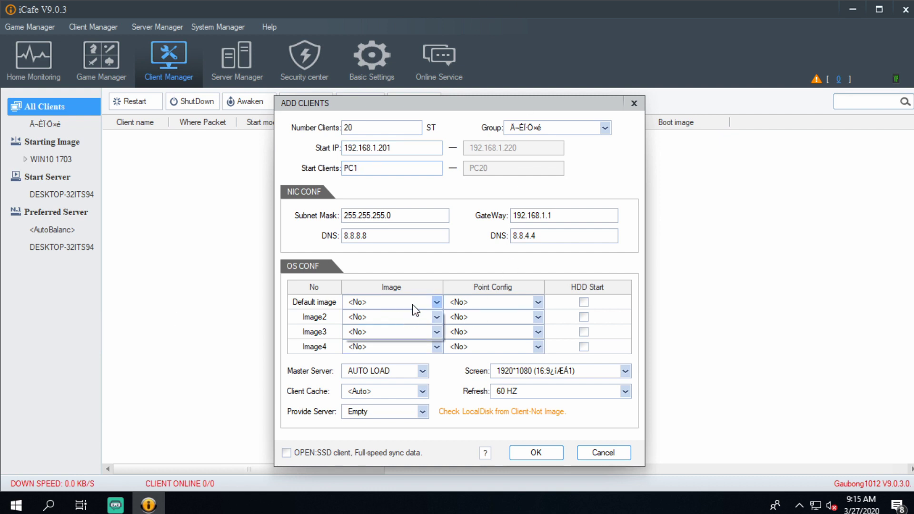
pyautogui.click(406, 333)
pyautogui.click(584, 302)
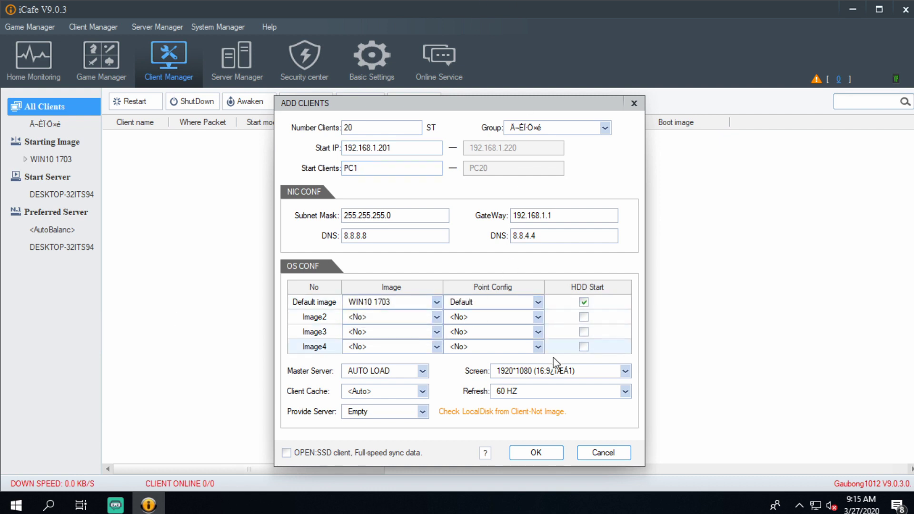
# Step: Set the clients' screen resolution to 1366*768 (16:9) and open the Master Server choices
pyautogui.click(567, 371)
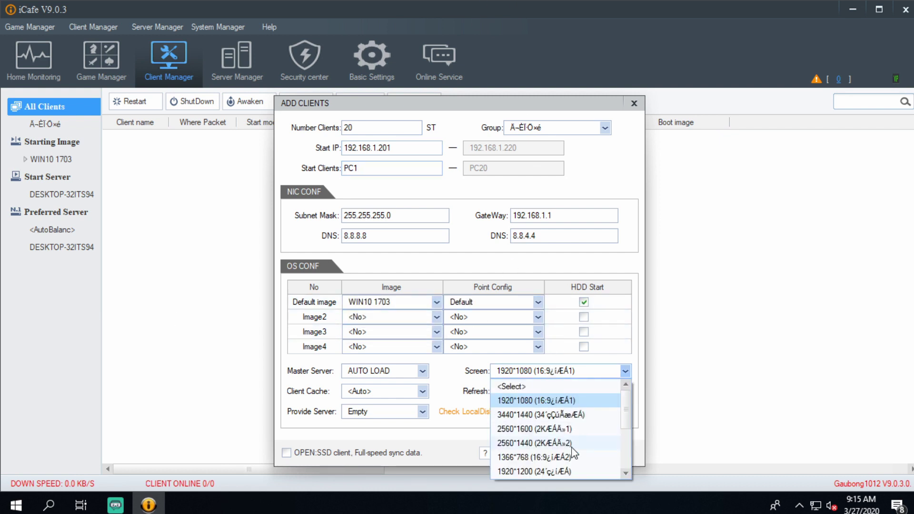
pyautogui.click(548, 457)
pyautogui.click(393, 374)
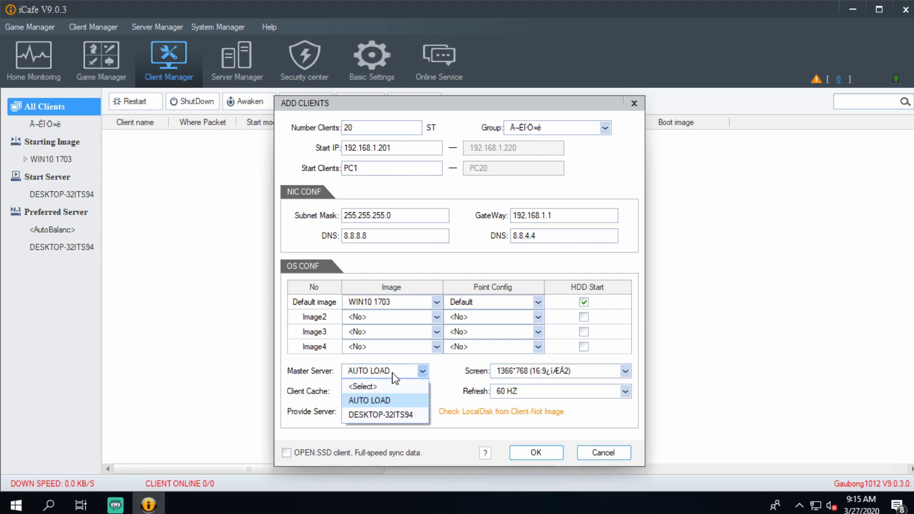